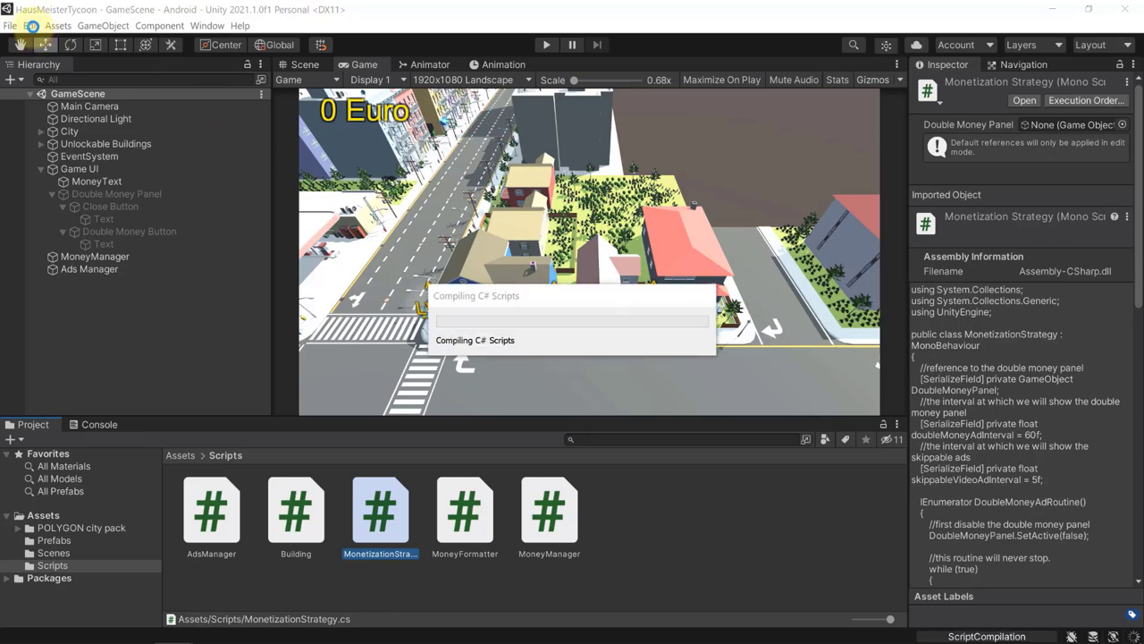
Minimize Visual Studio and return to Unity's Project Settings, with In-App Purchasing enabled.
click(188, 353)
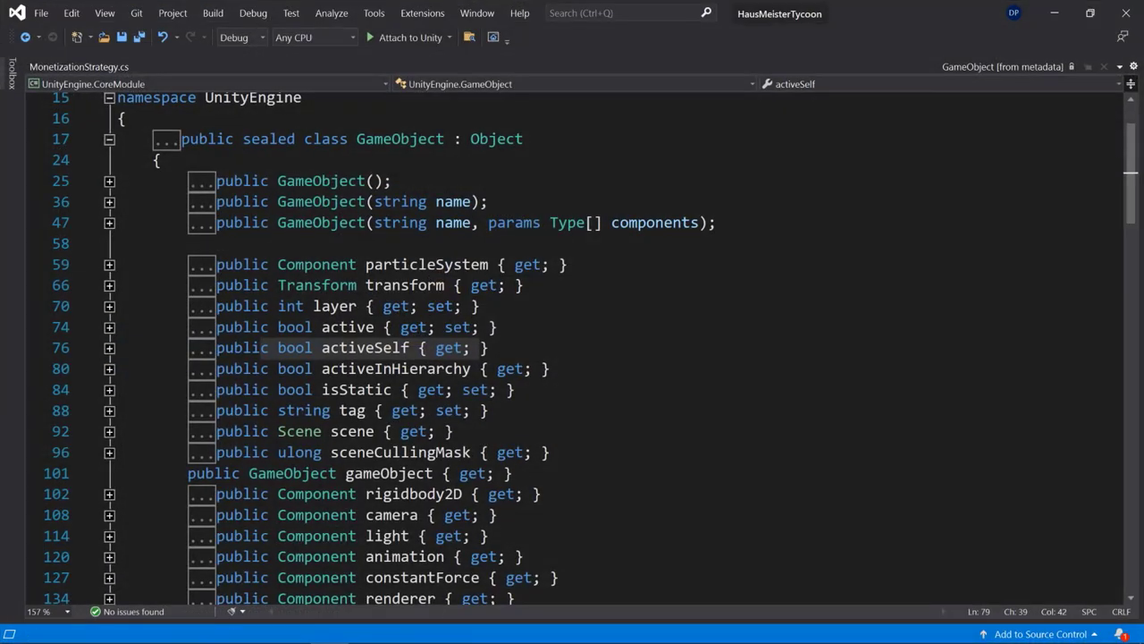
click(1055, 13)
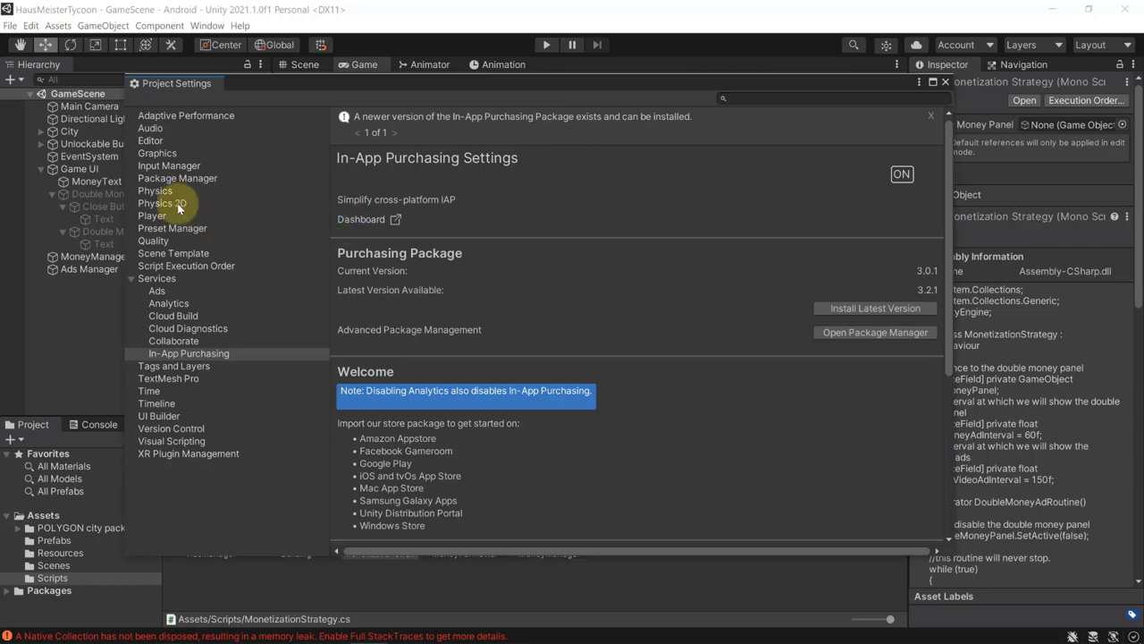
Show the Player settings and expand Other Settings for the Android player.
click(152, 216)
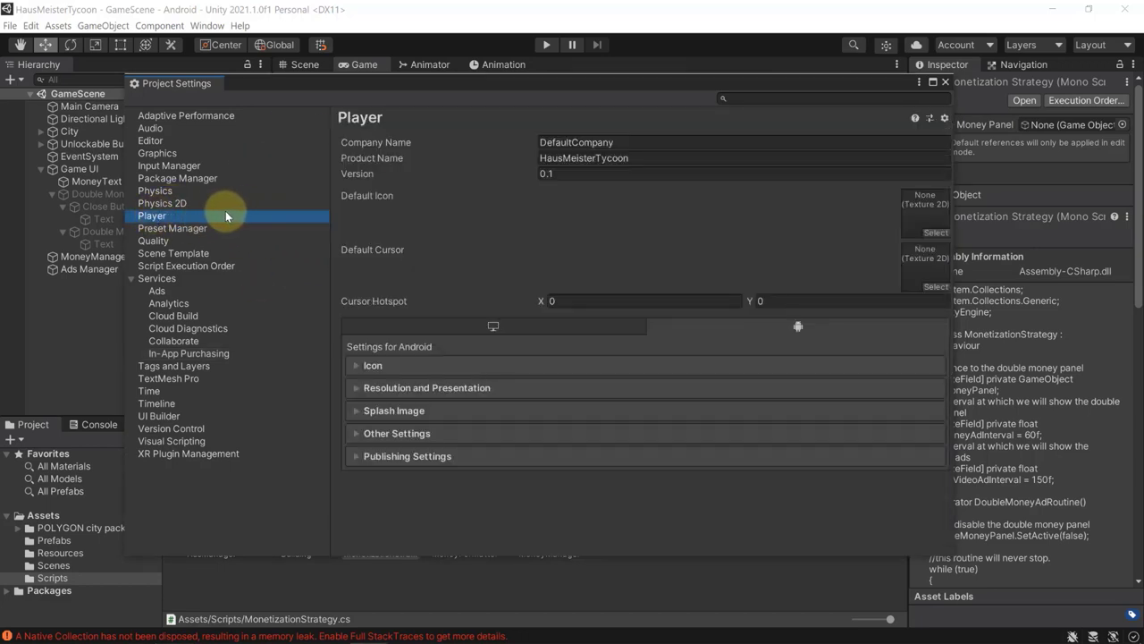
click(402, 433)
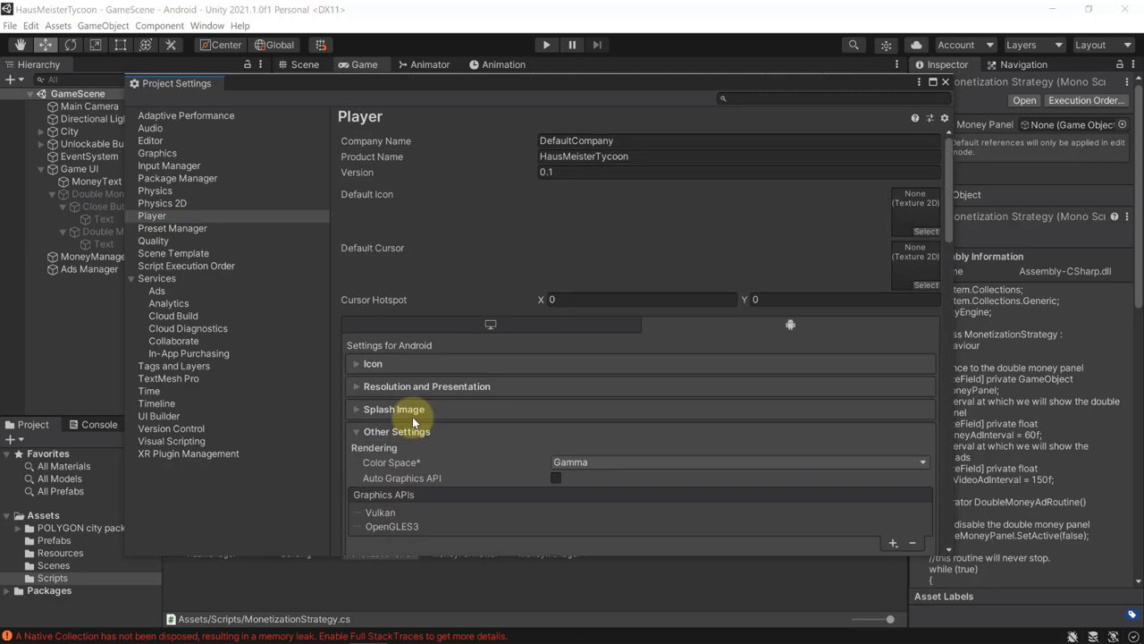
scroll(517, 411, down, 2)
scroll(507, 301, down, 1)
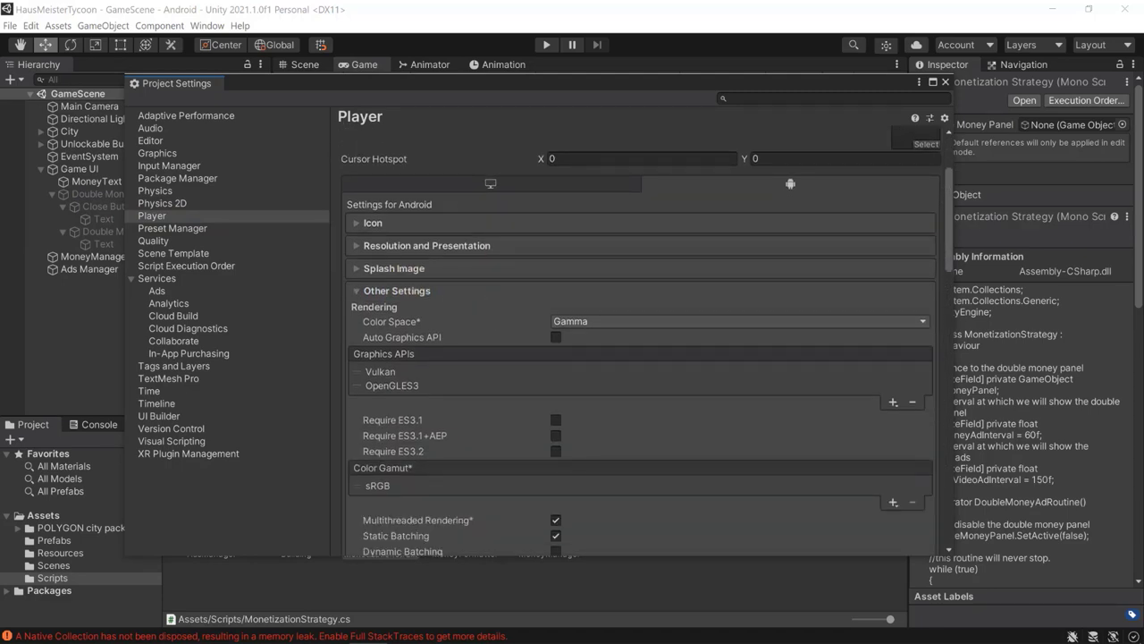
click(685, 386)
scroll(685, 380, up, 3)
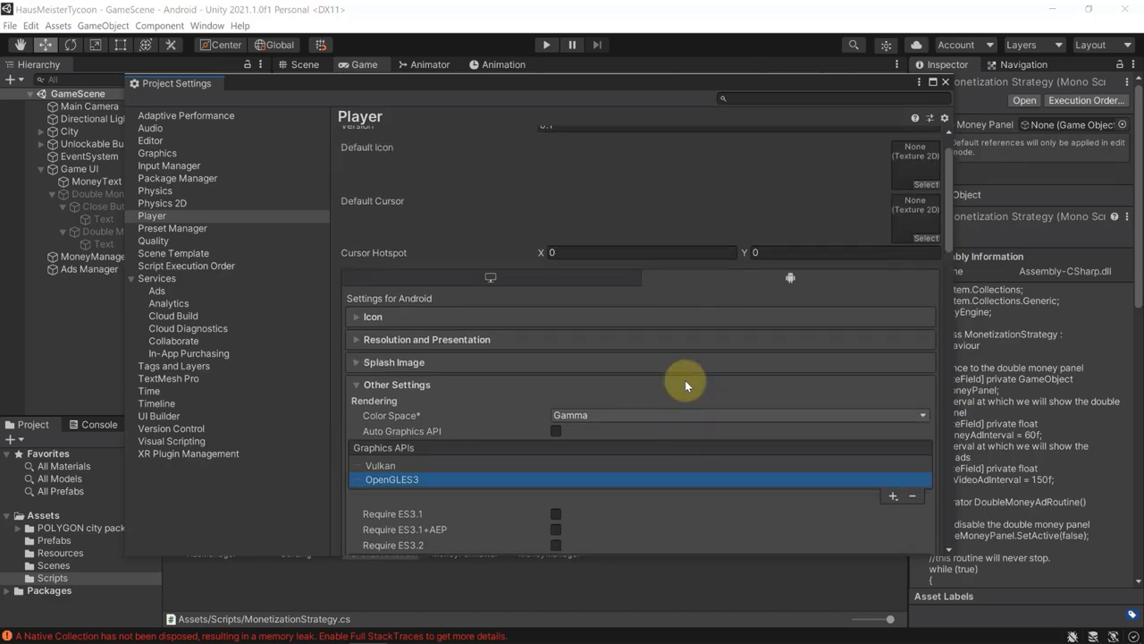
scroll(686, 372, down, 10)
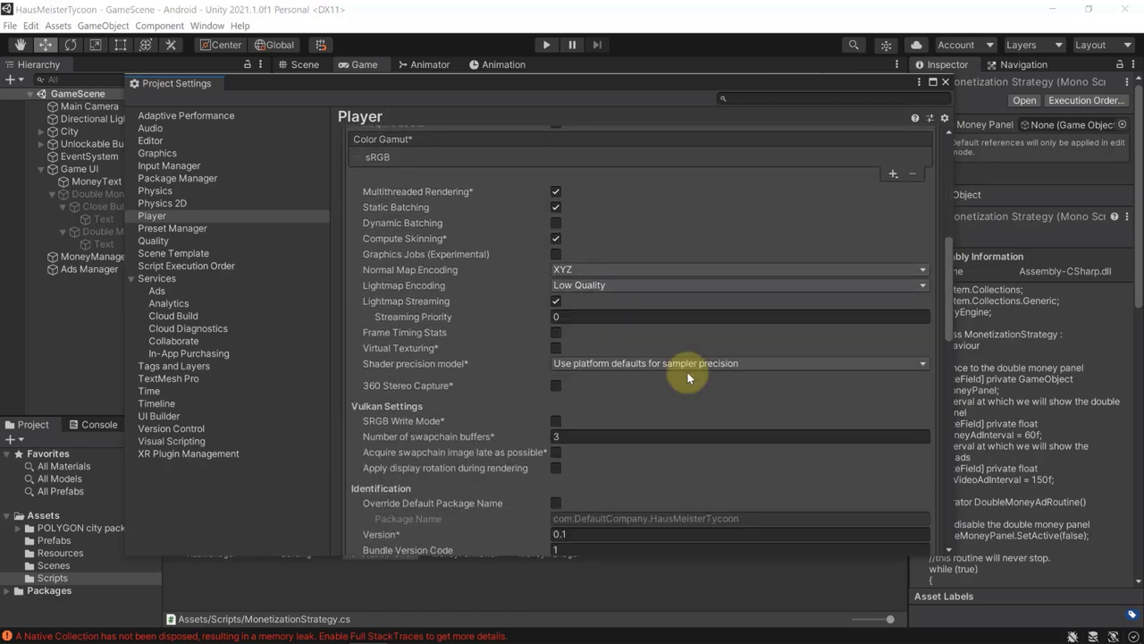
scroll(687, 372, down, 5)
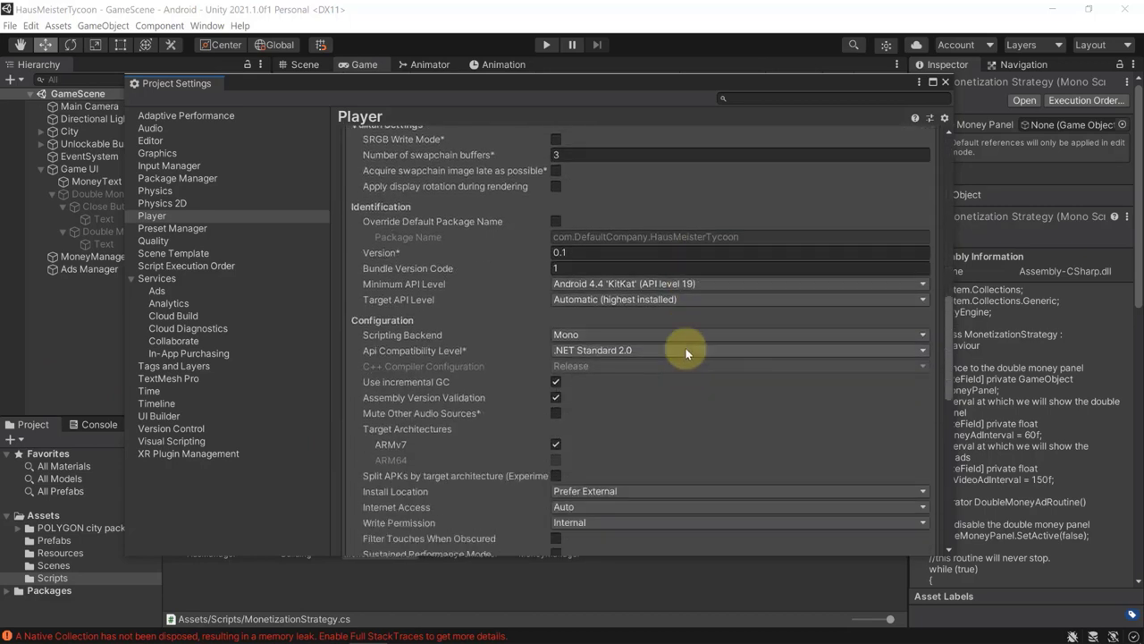
Set Scripting Backend to IL2CPP and enable ARM64 under Target Architectures.
click(597, 335)
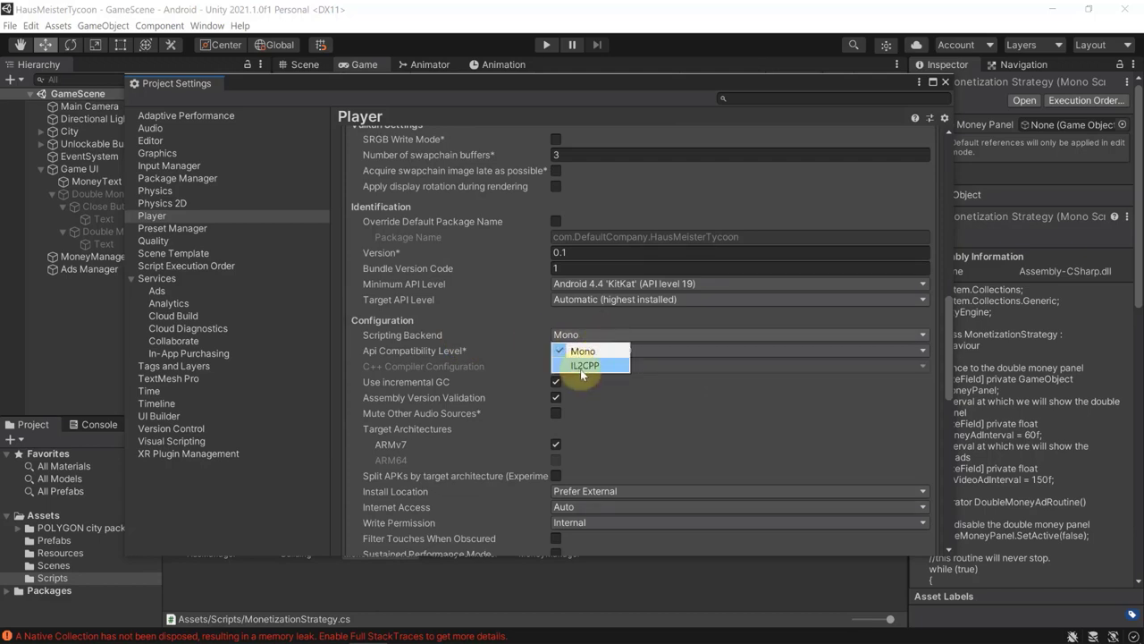
click(591, 367)
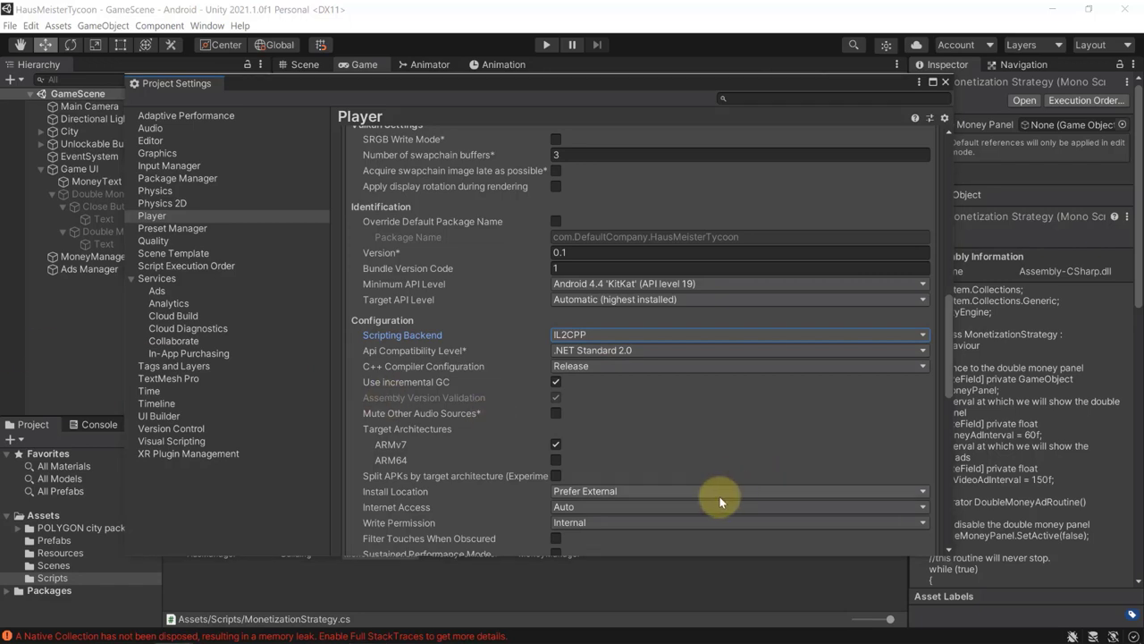
click(556, 460)
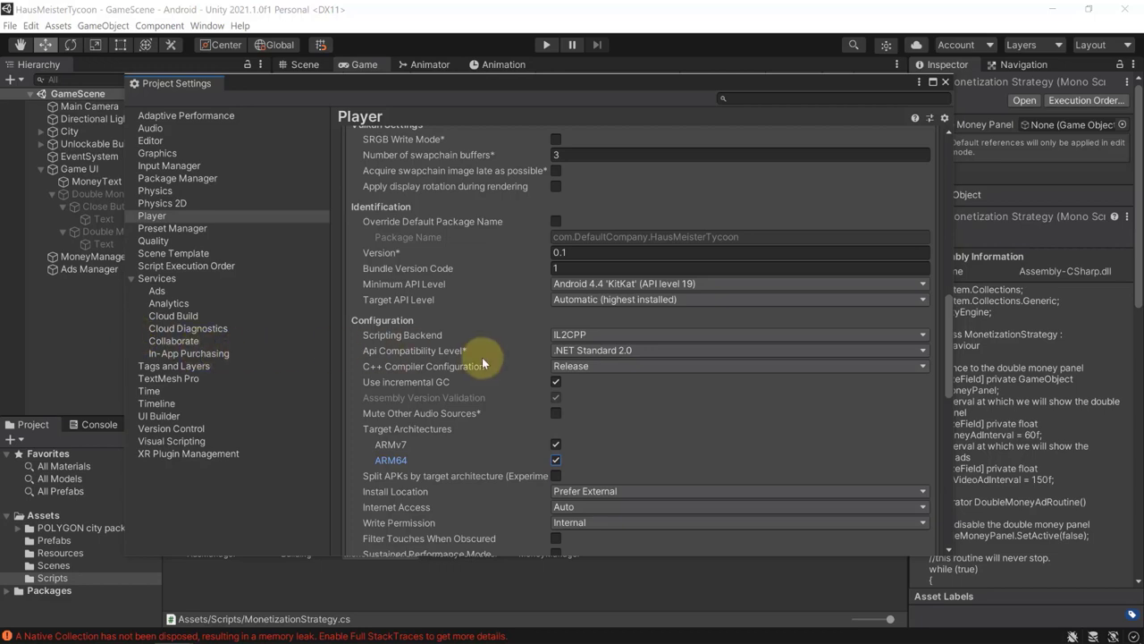
Scroll down the Player settings to the Publishing Settings keystore options.
scroll(482, 357, down, 15)
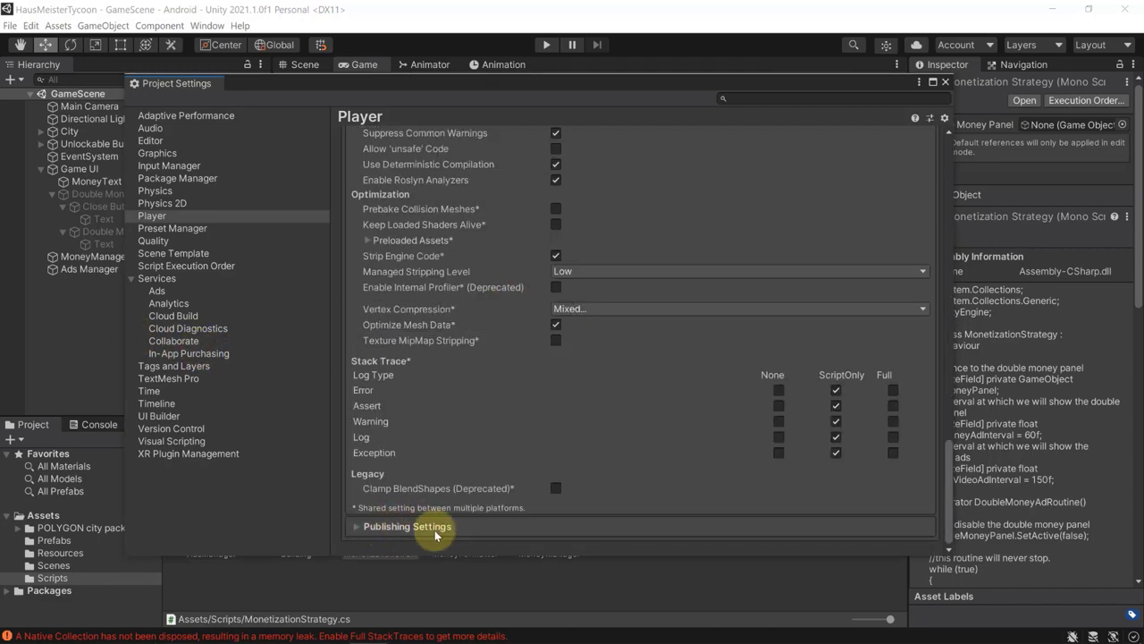
scroll(462, 213, down, 2)
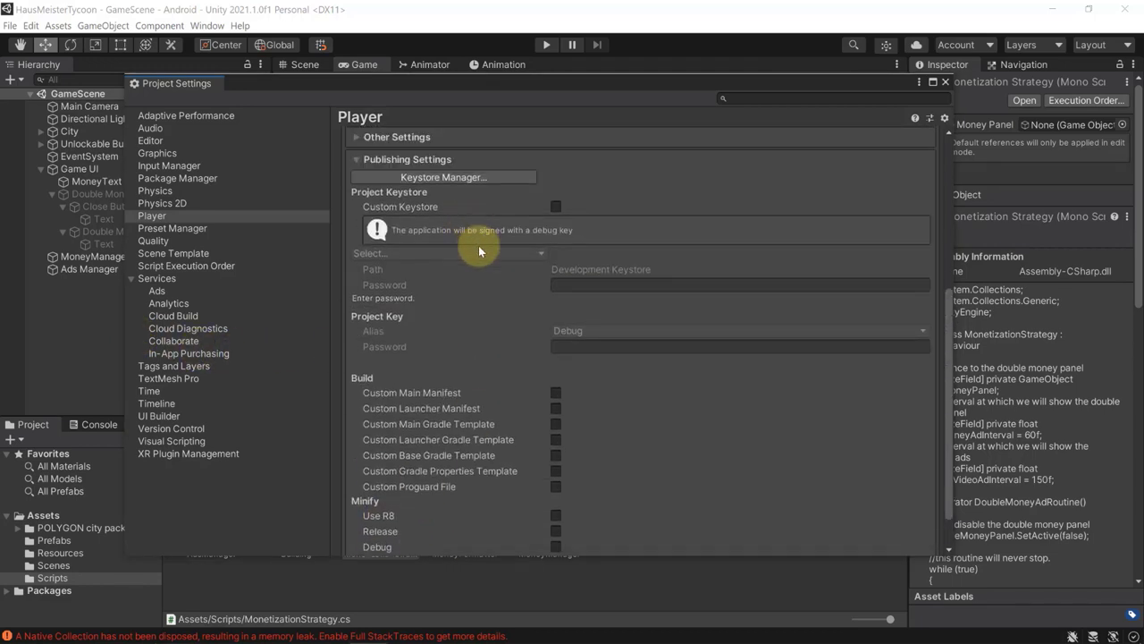
In Keystore Manager, choose Keystore > Create New > In Dedicated Location for user.keystore.
click(451, 179)
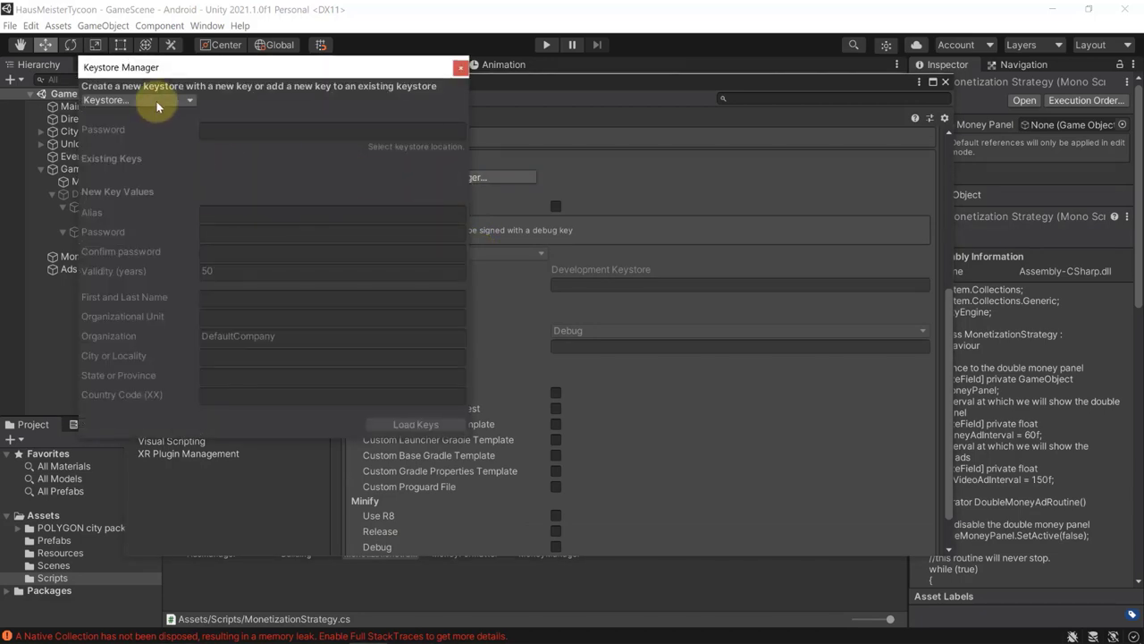
click(148, 101)
mouse_move(107, 121)
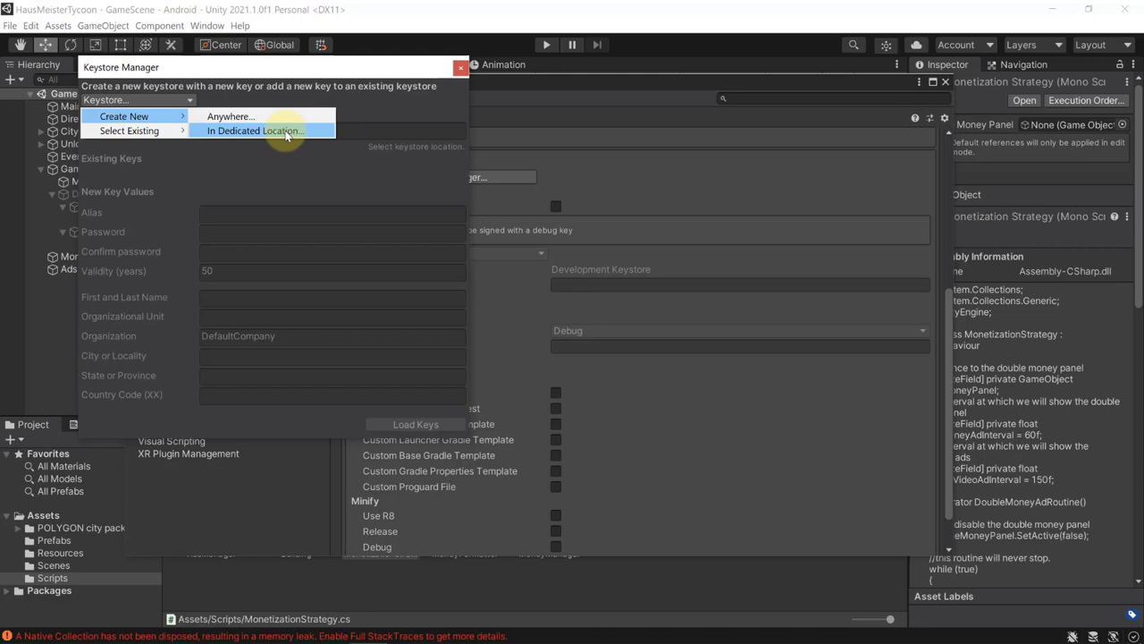
click(287, 135)
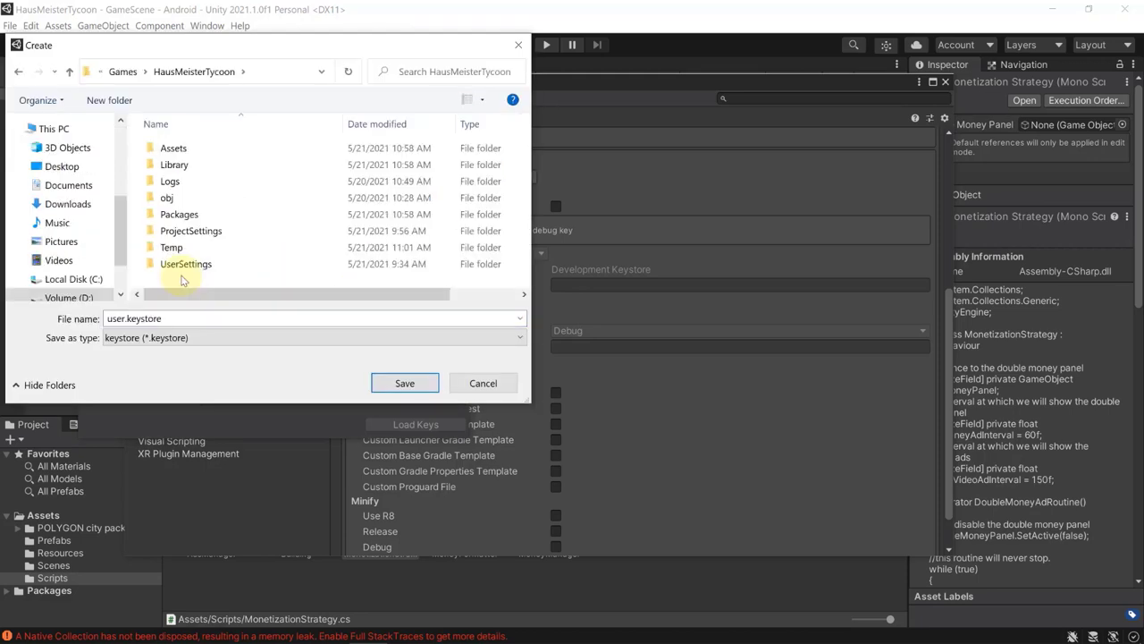
Create a KEYSTORE folder in the HausMeisterTycoon project and save user.keystore inside it.
right_click(182, 279)
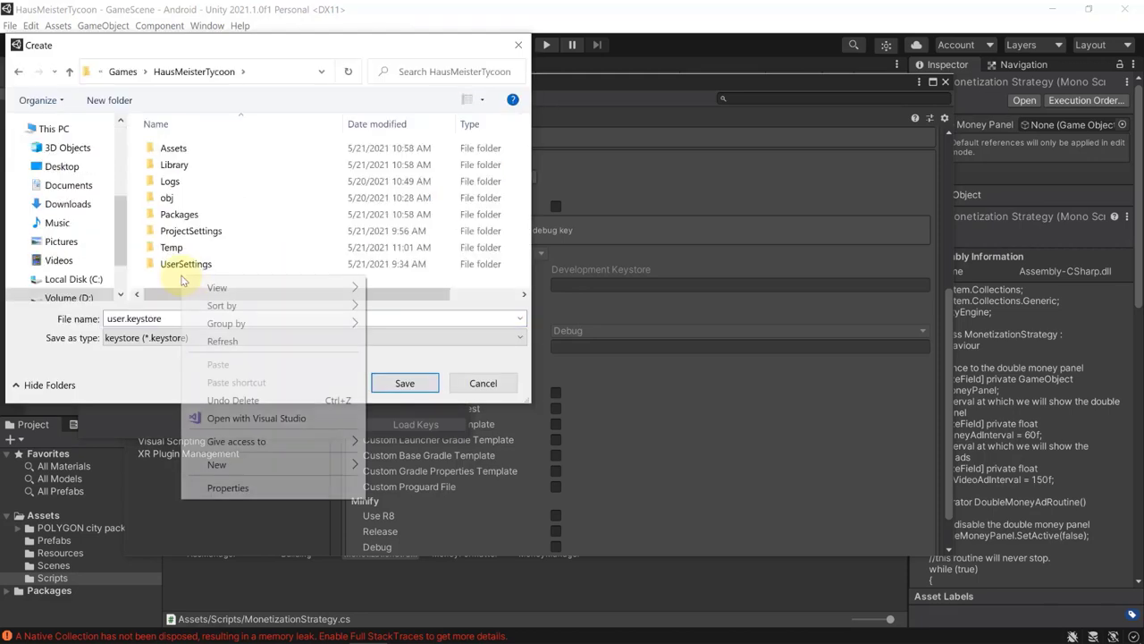
click(413, 298)
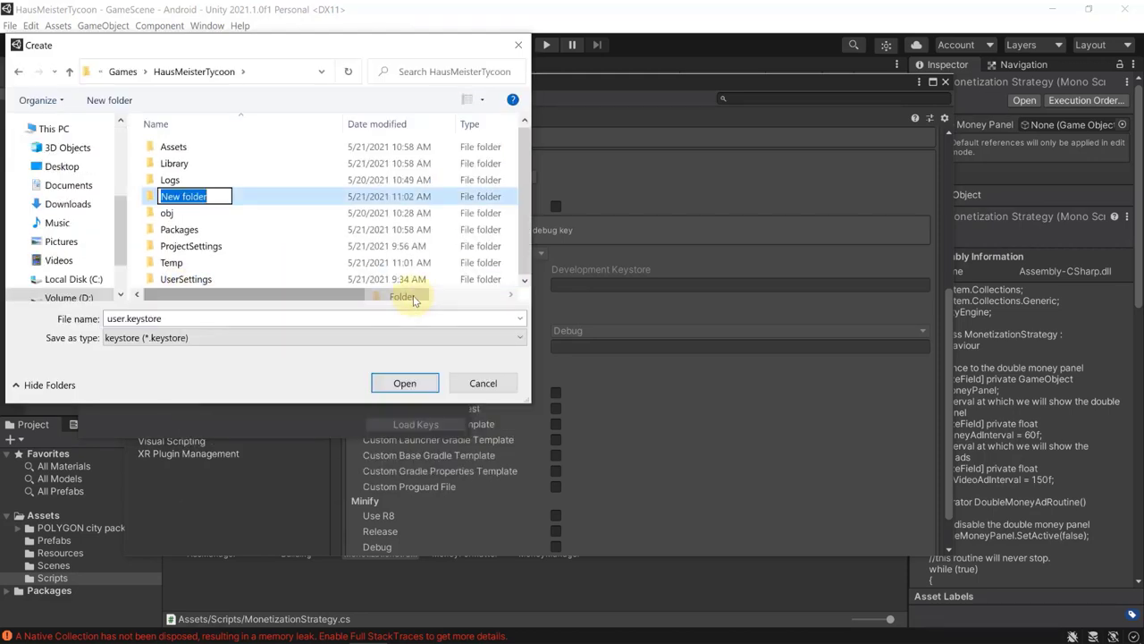
text(L)
text(EYSTORE)
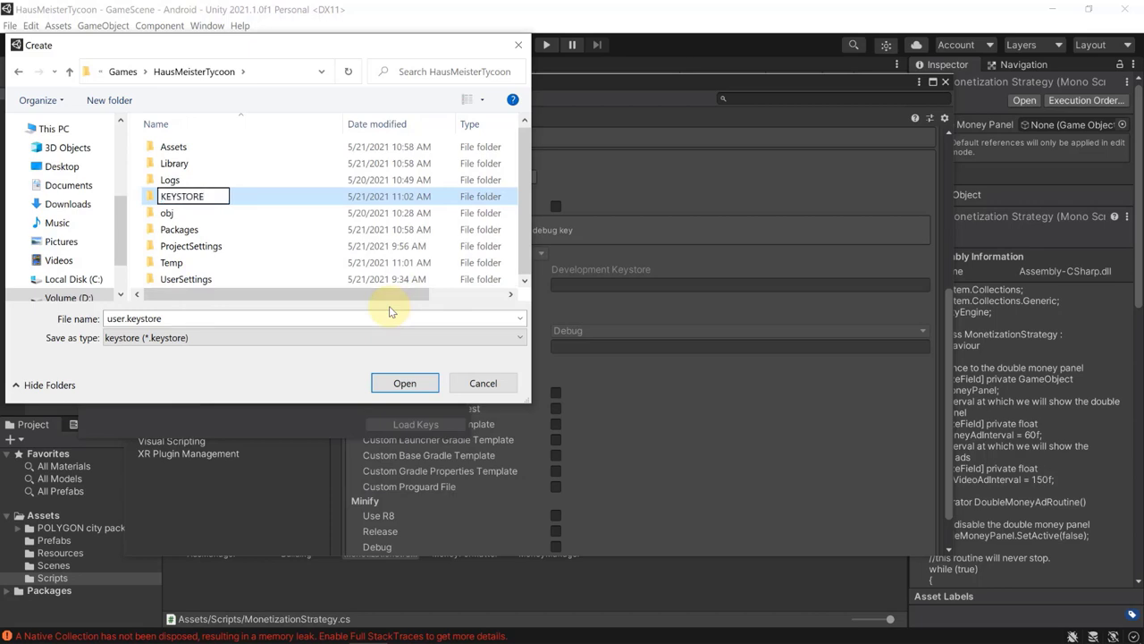
key(Return)
double_click(215, 163)
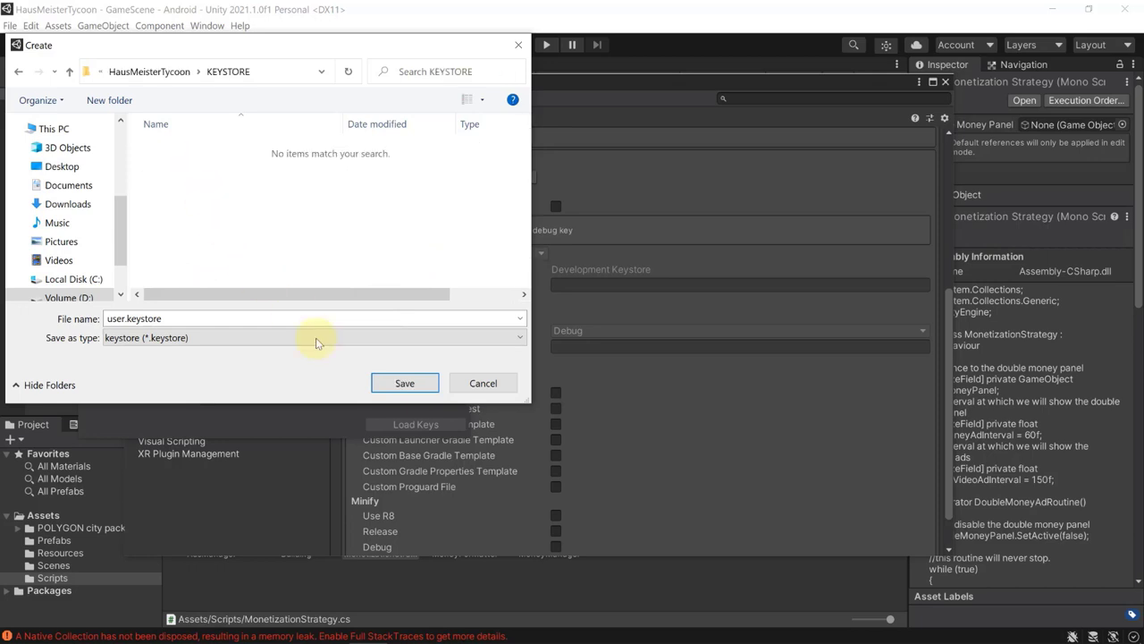
click(405, 384)
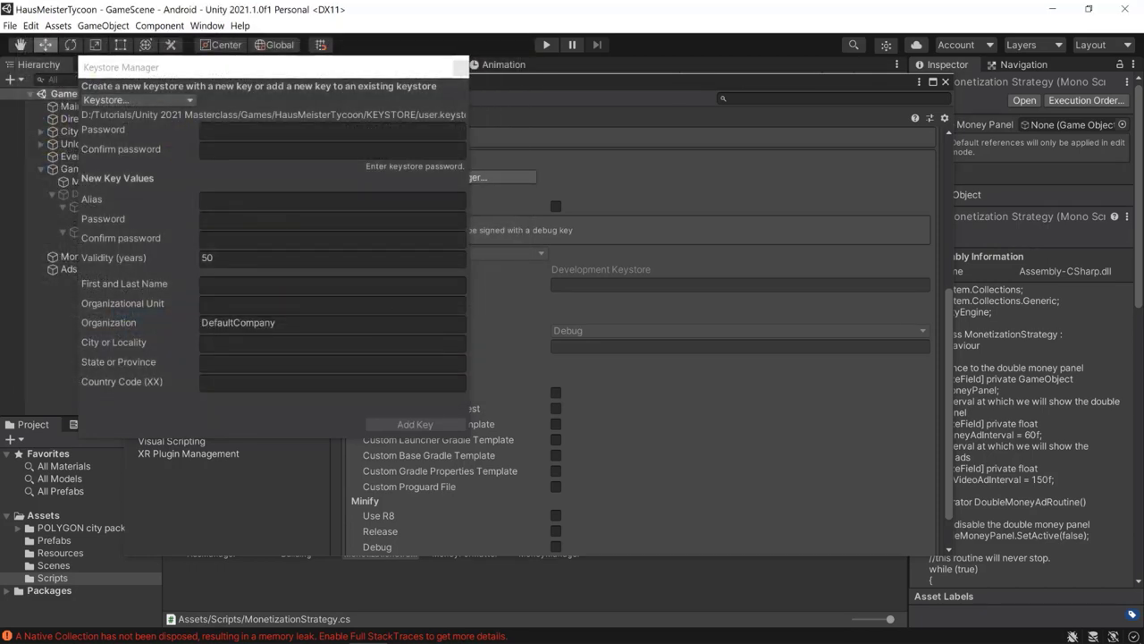
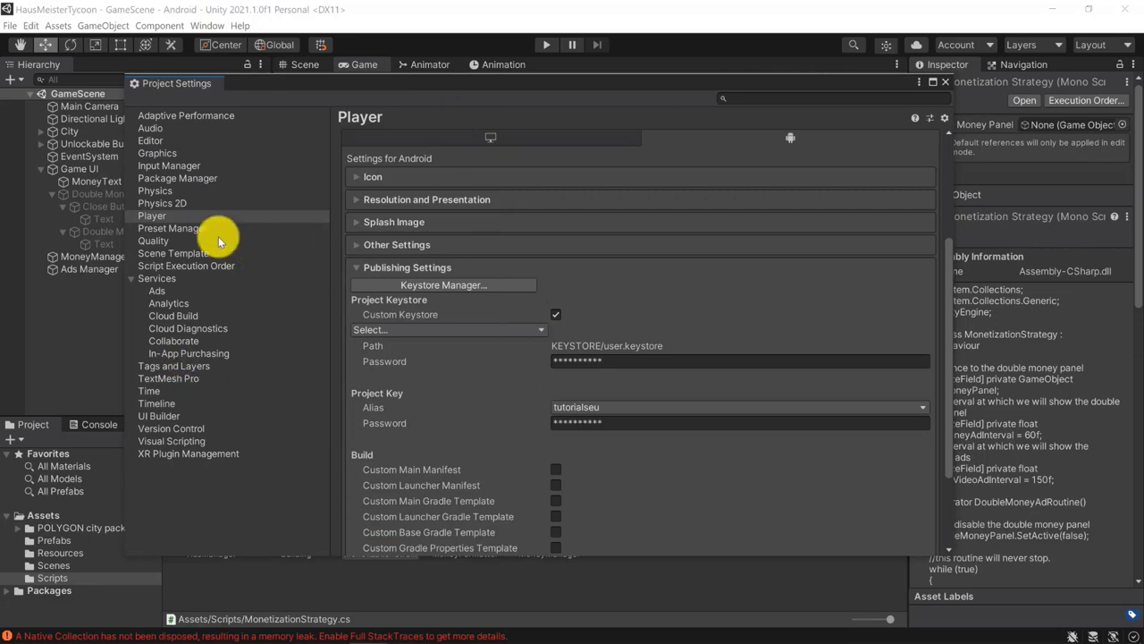
Change the Player Company Name to Tutorials.eu and close the Project Settings window.
click(172, 215)
scroll(439, 421, up, 5)
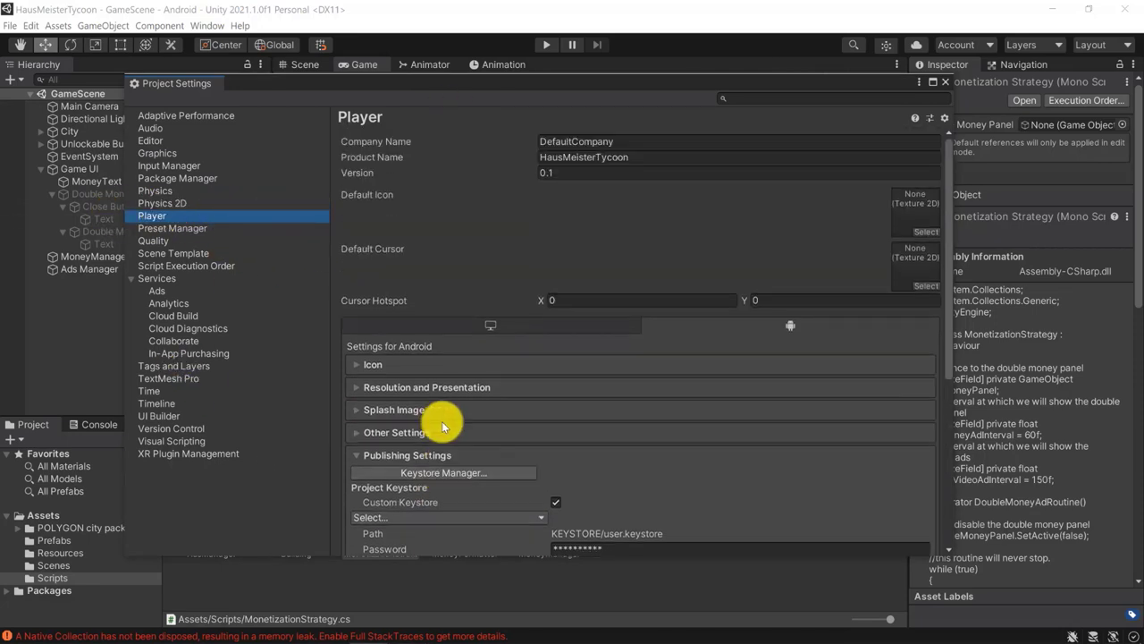
click(559, 141)
text(Tutorials.eu)
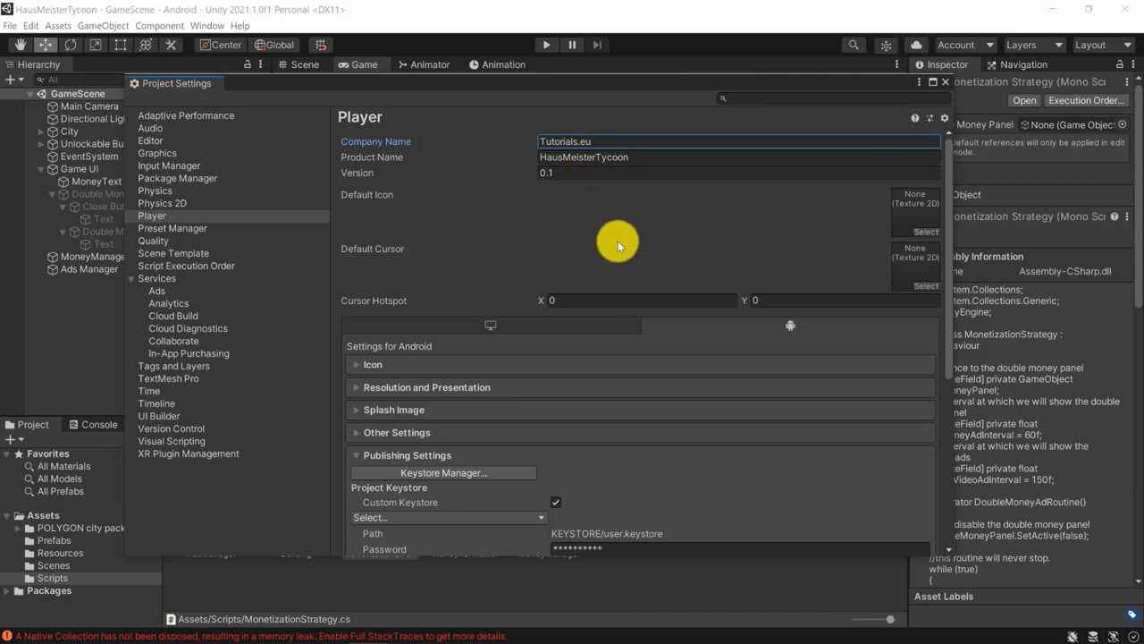
click(945, 81)
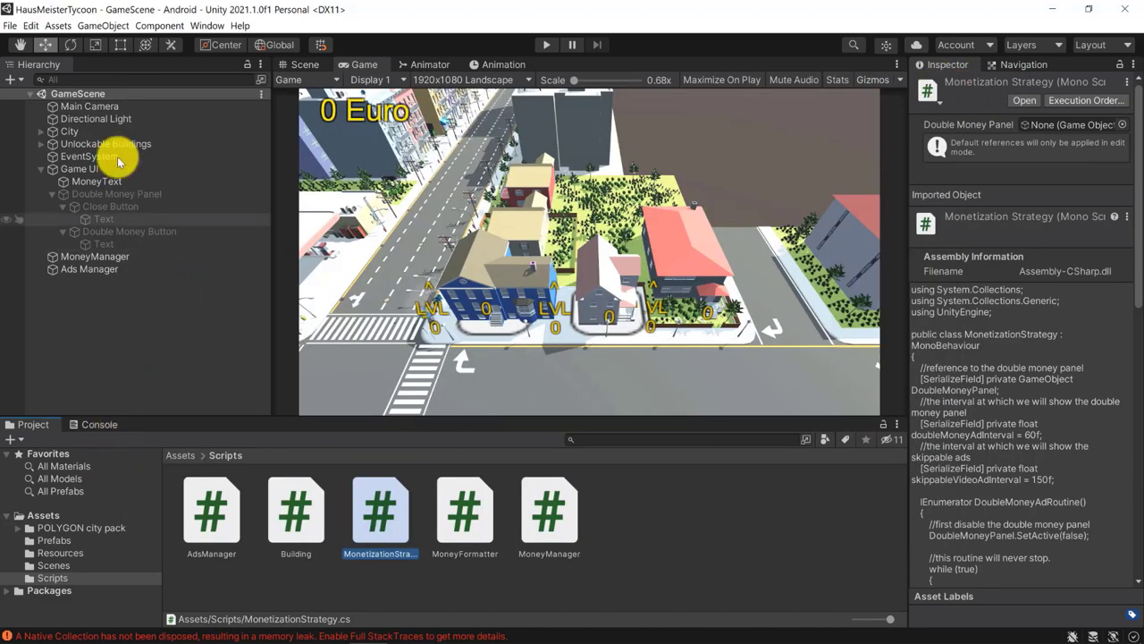
Start the Android build from Build Settings and create a new APKs folder in the project directory.
click(11, 25)
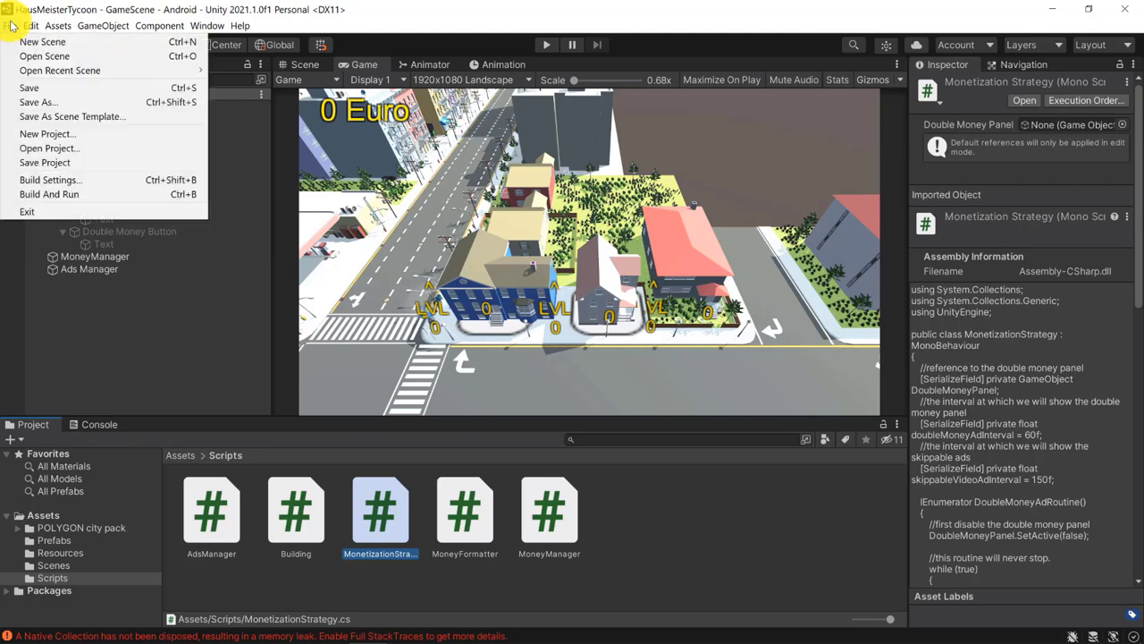
click(55, 182)
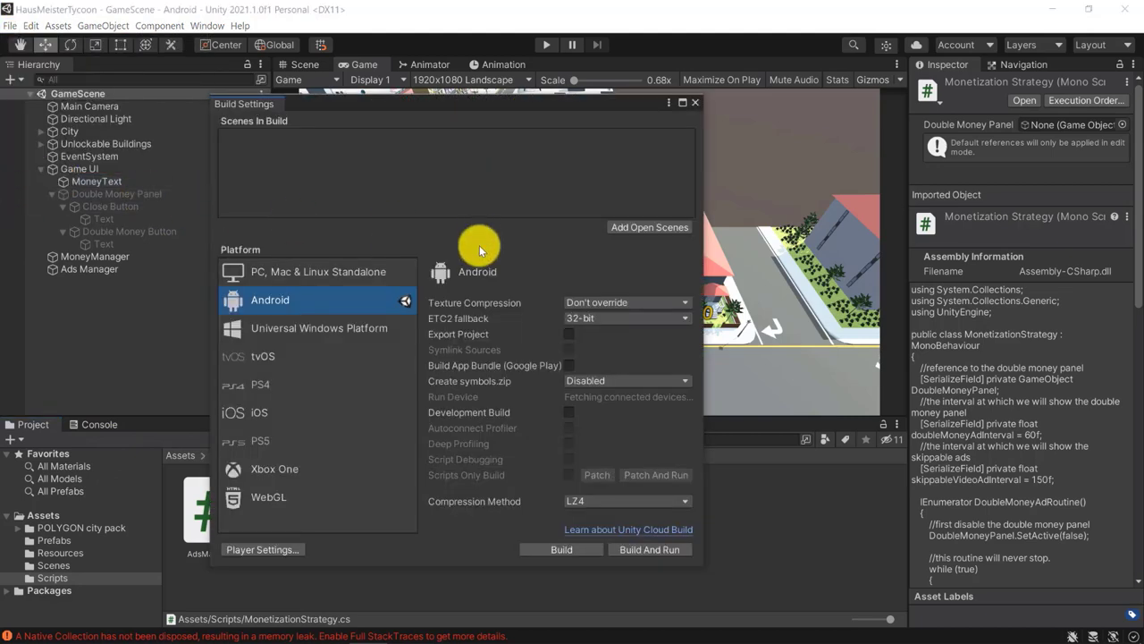
click(533, 549)
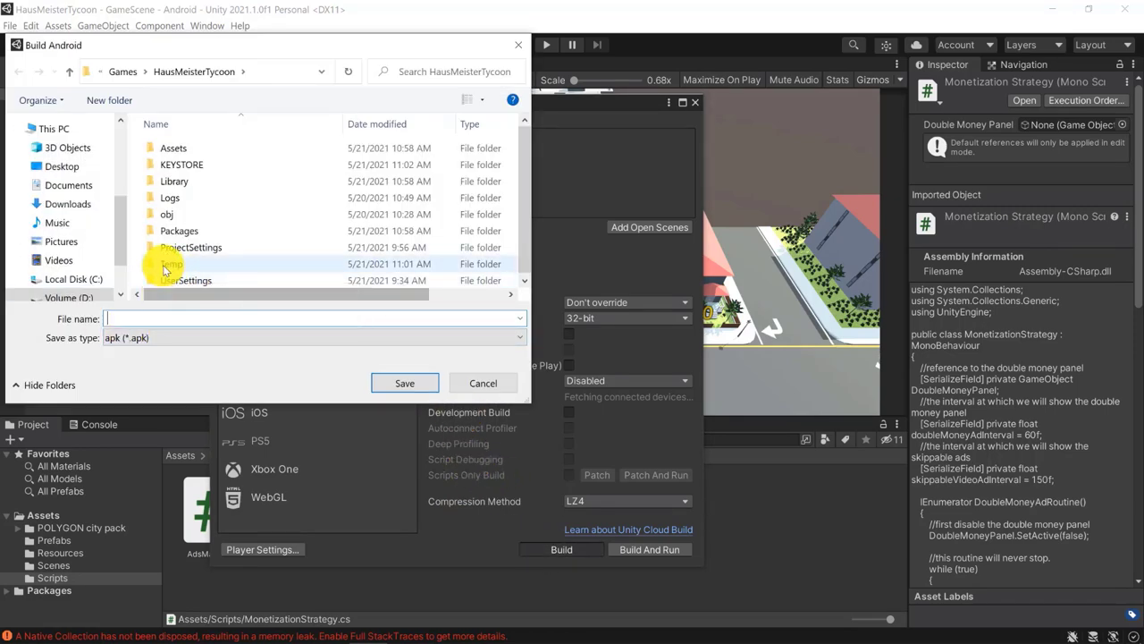
right_click(134, 277)
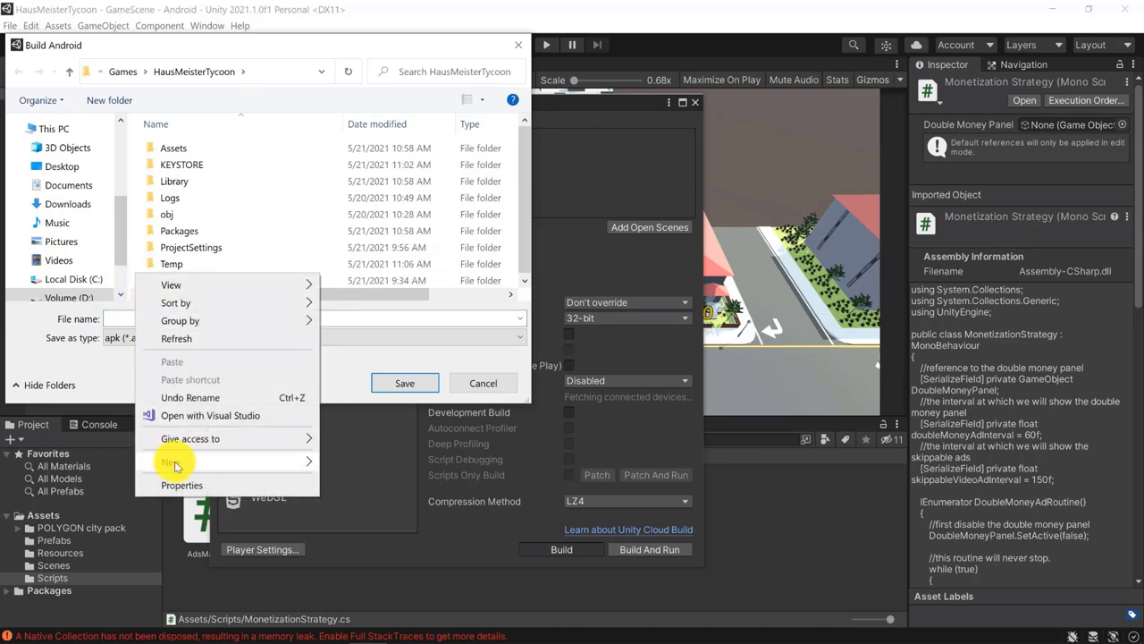
mouse_move(161, 461)
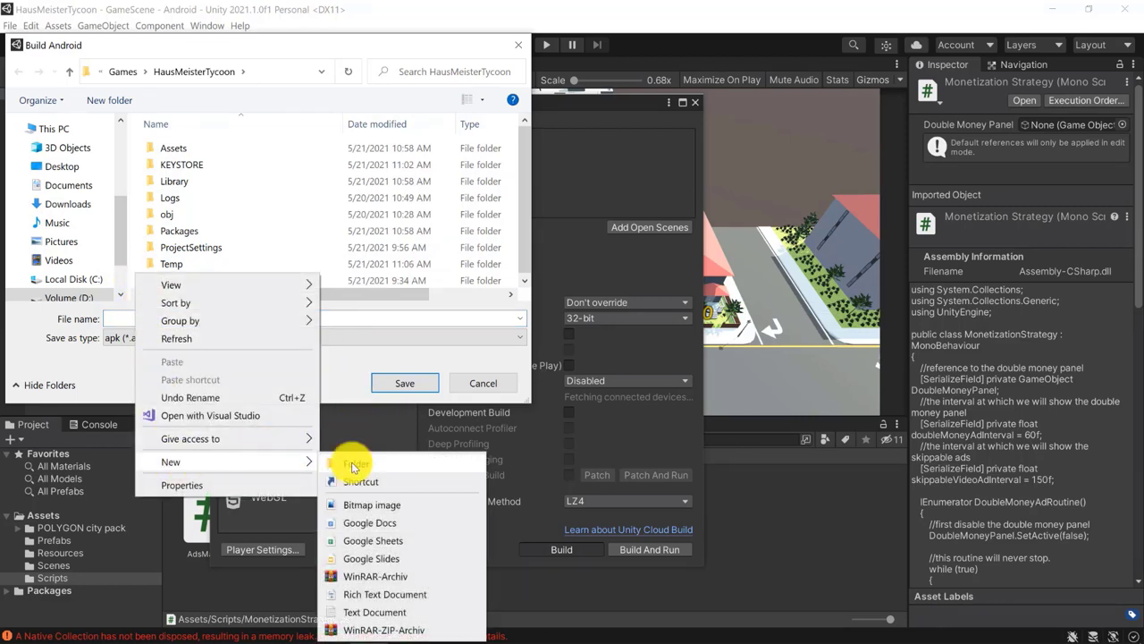
click(356, 463)
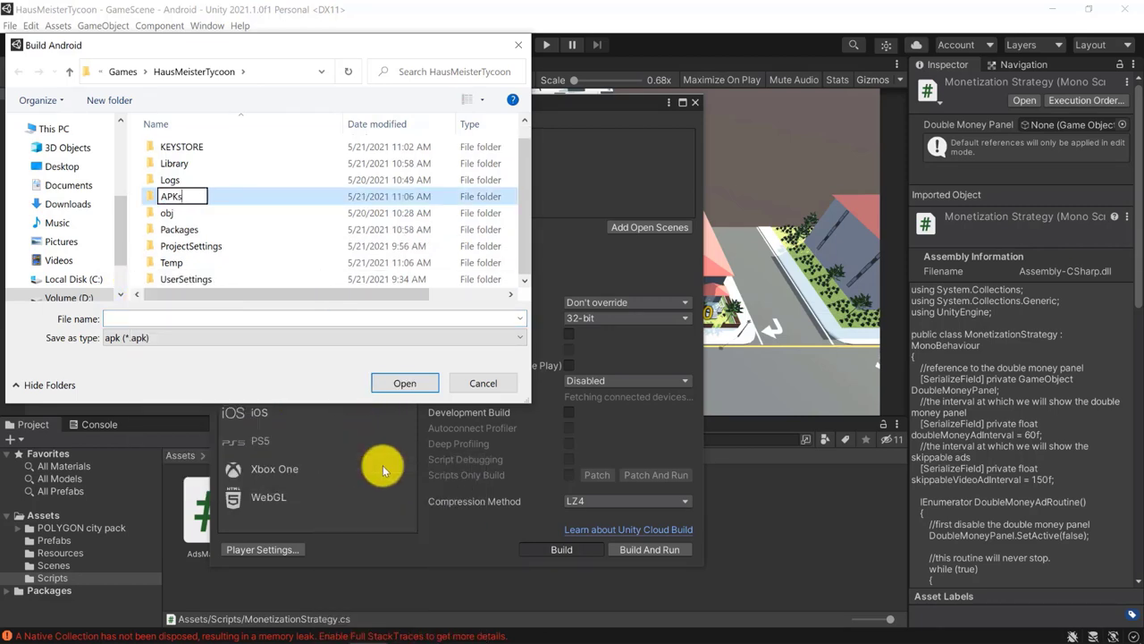
text(APKs)
key(Return)
Save the build as HausMeisterTycoon - prebuild.apk and let it finish.
click(192, 318)
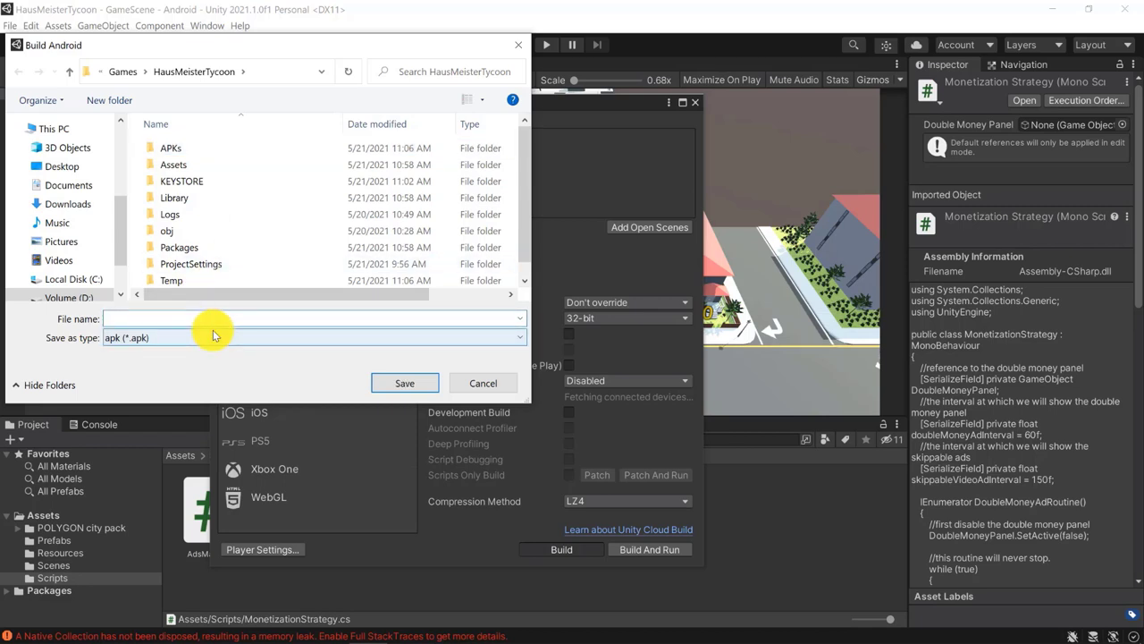
text(hm)
key(BackSpace)
click(212, 330)
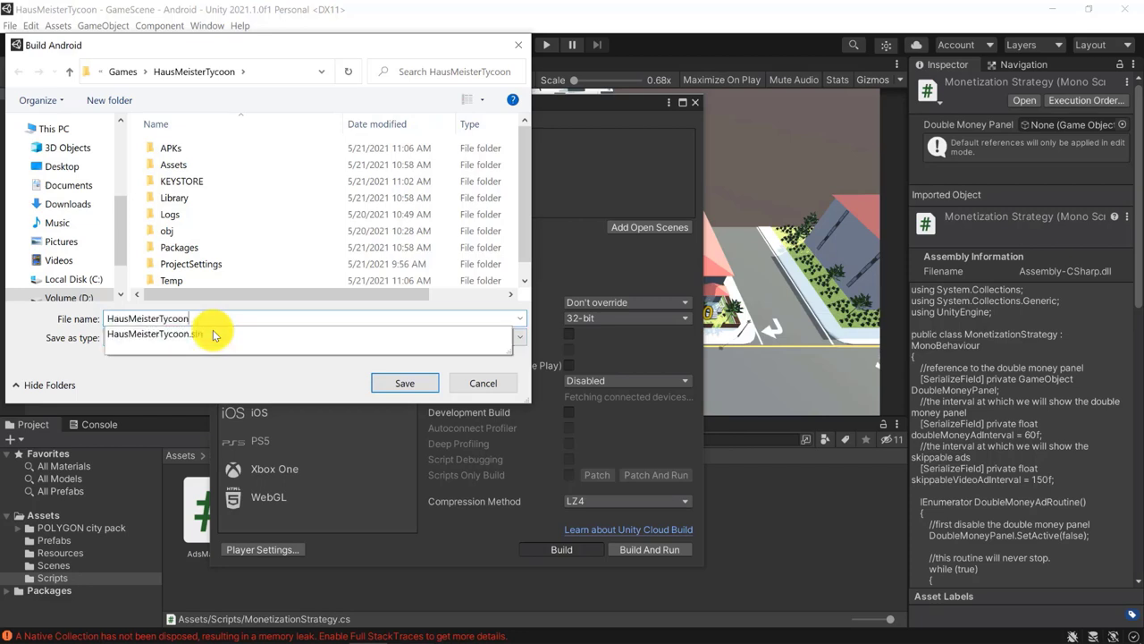
text(8)
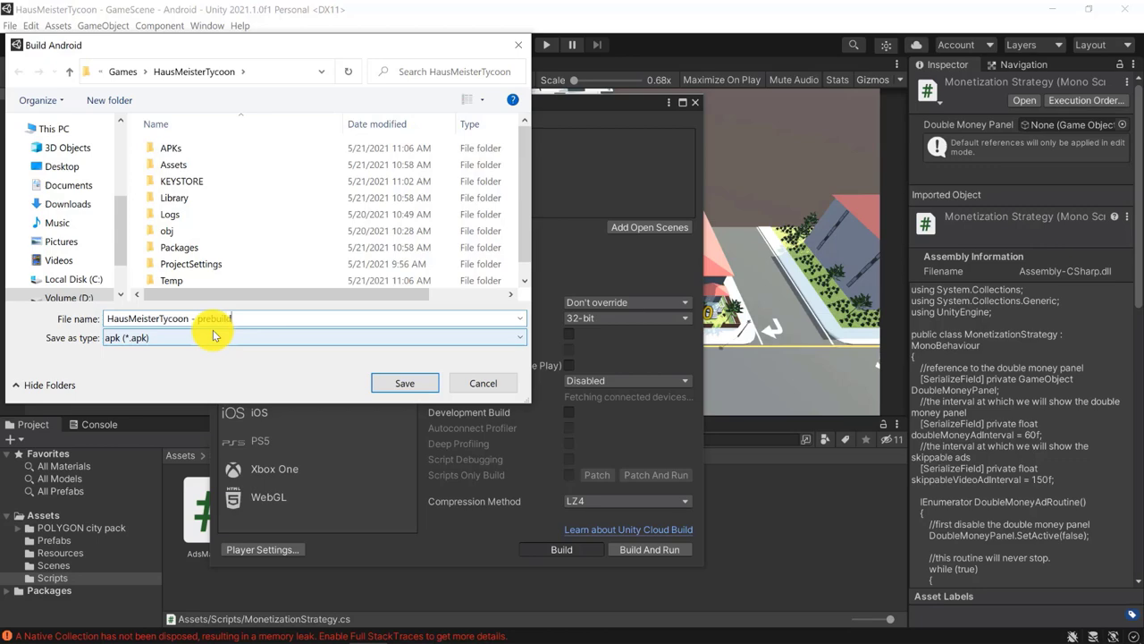
key(Return)
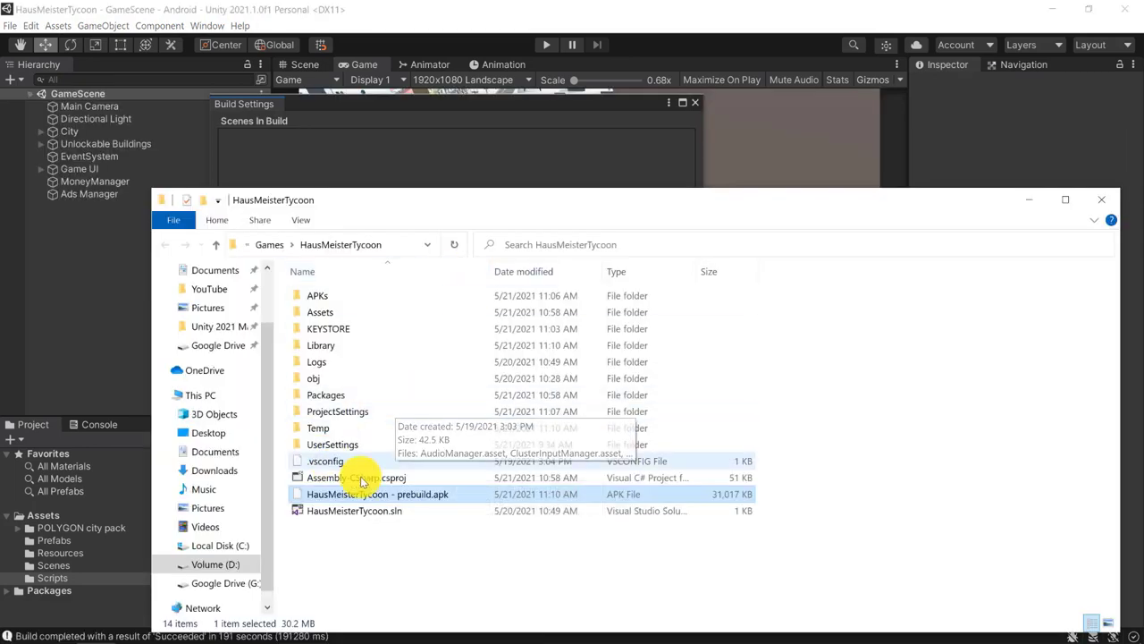
Move HausMeisterTycoon - prebuild.apk into the APKs folder and check it is inside.
drag(371, 492, 317, 301)
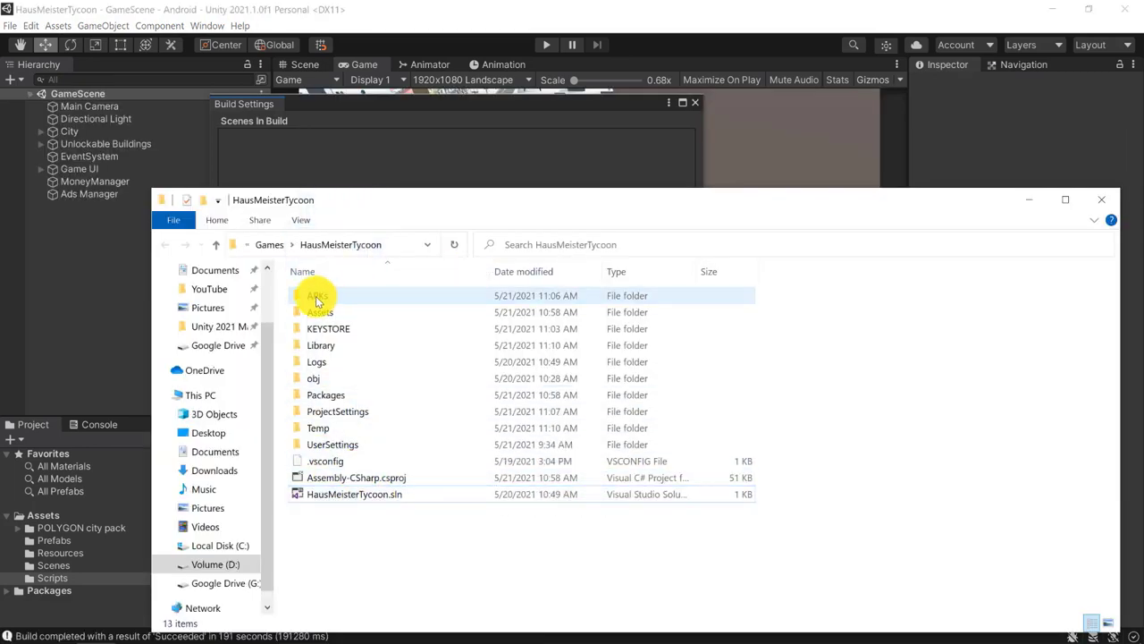
double_click(317, 298)
click(358, 303)
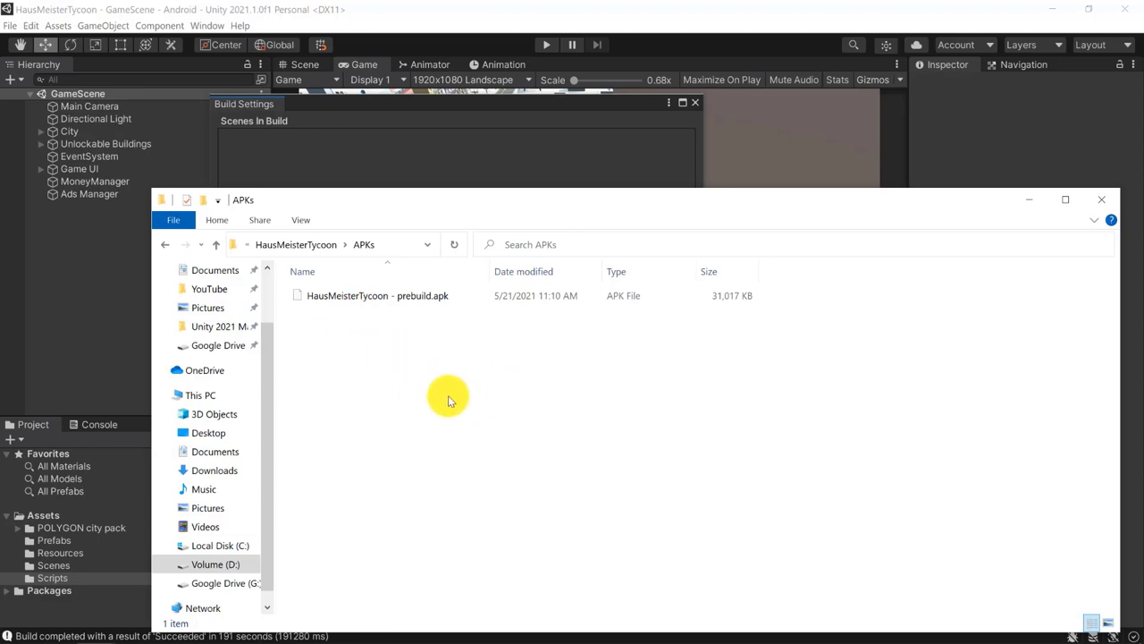
drag(671, 199, 652, 149)
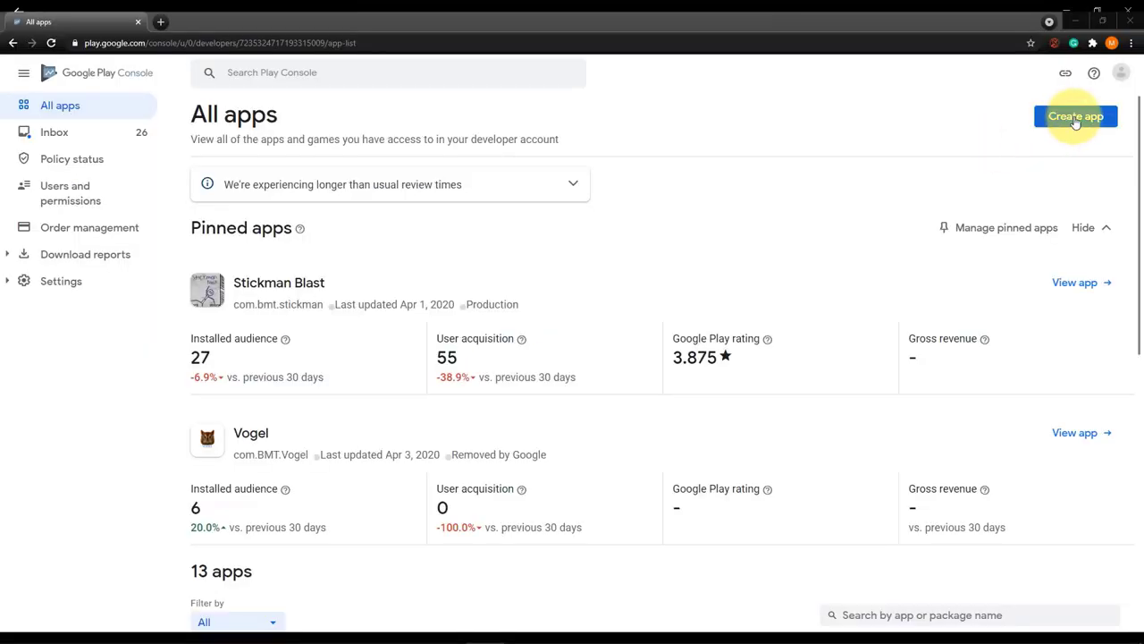
Create the app 'HM Tycoon' as a free Game, accepting both the policy and export-law declarations.
click(1076, 117)
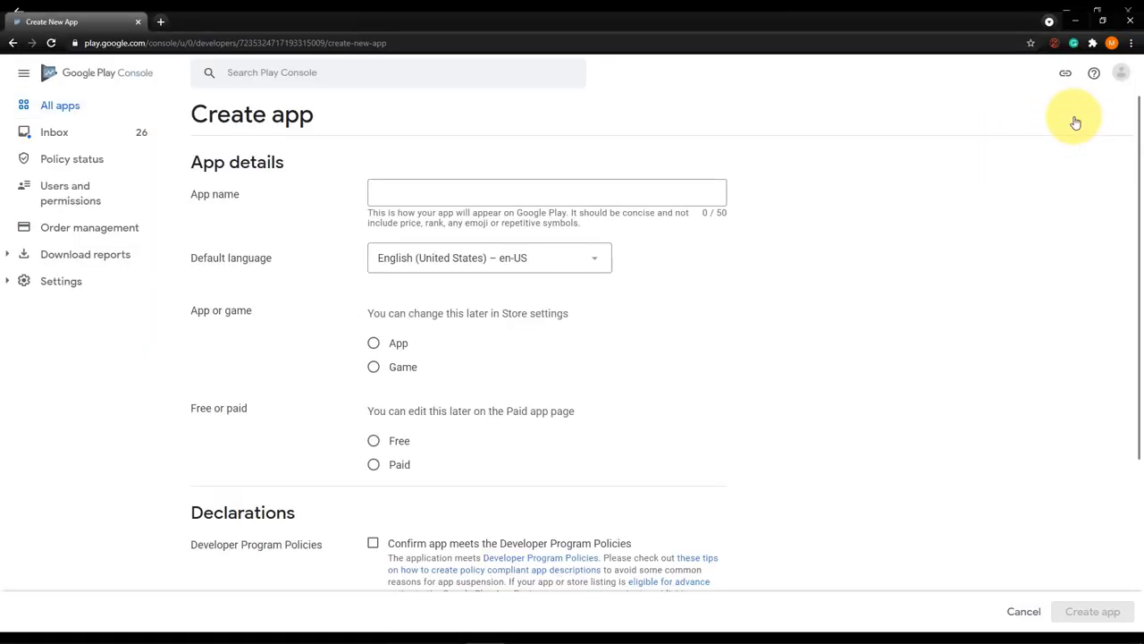
click(400, 187)
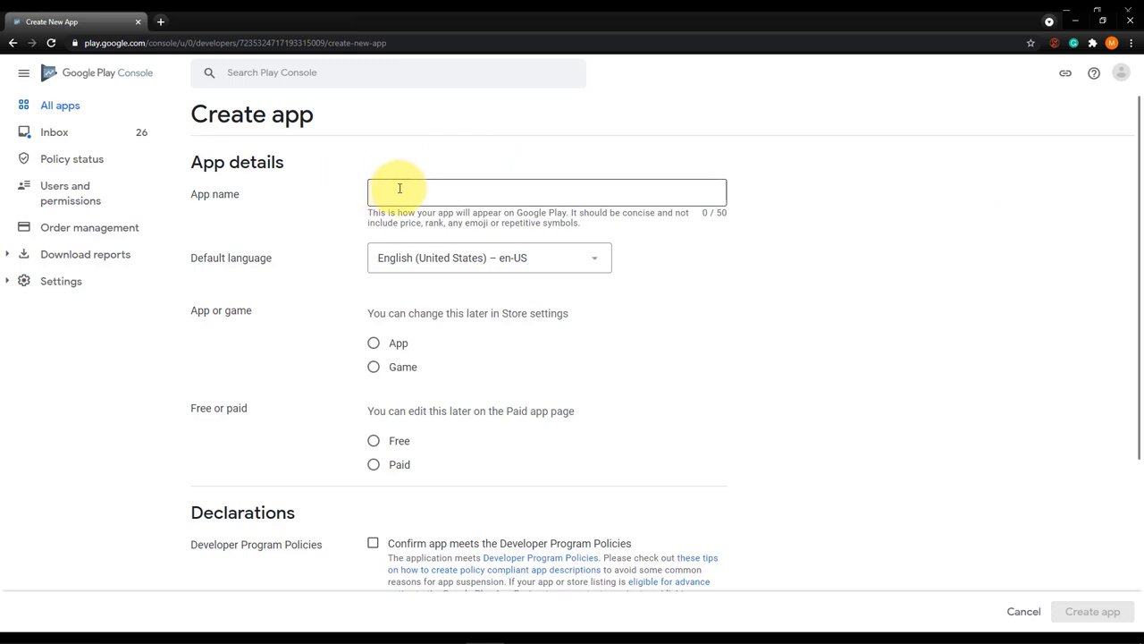
click(413, 193)
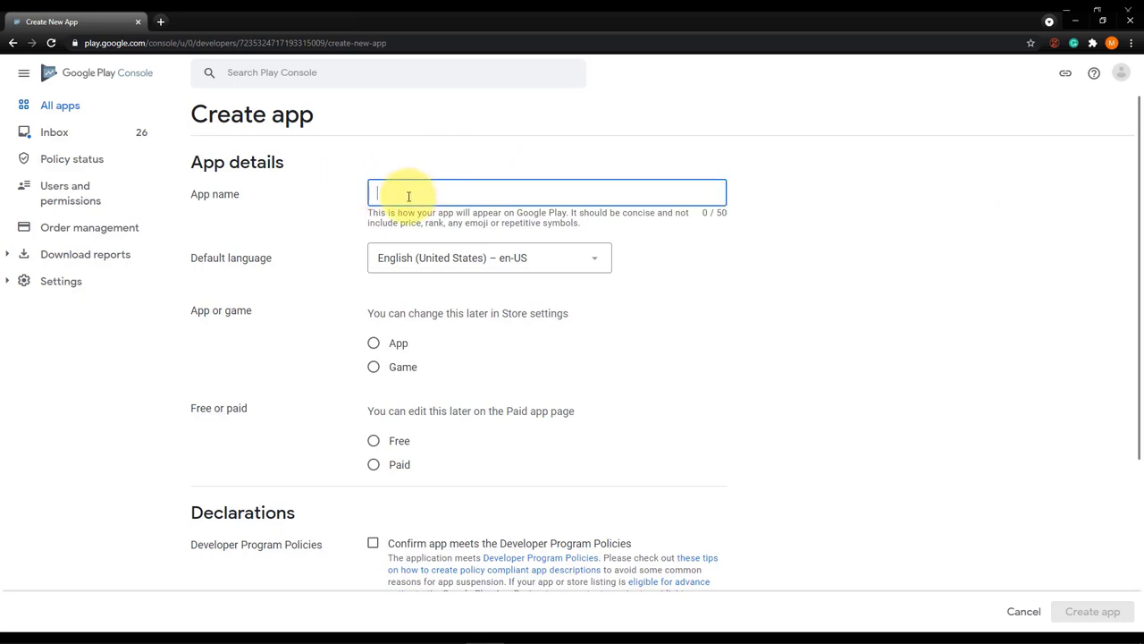
text(HM Tycoon)
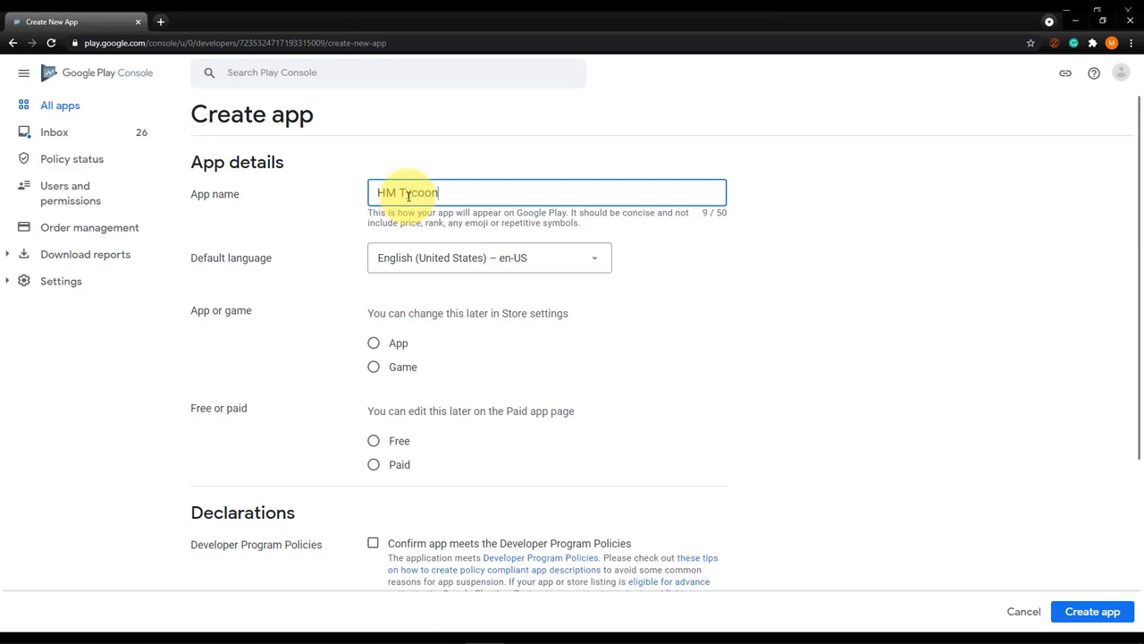
click(374, 367)
click(374, 442)
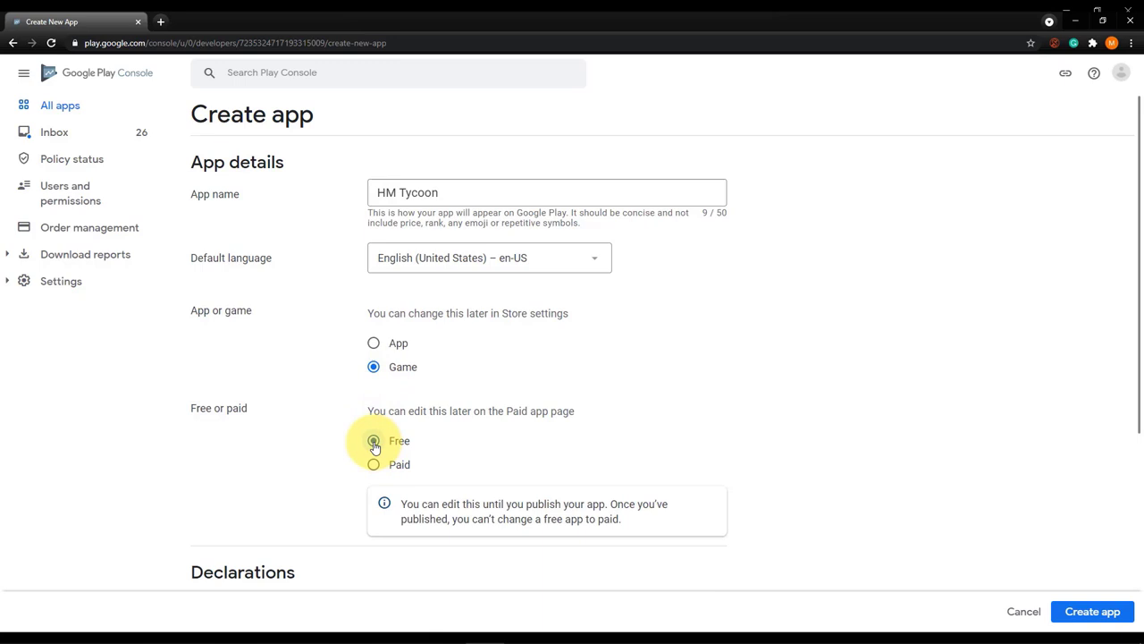
scroll(617, 376, down, 3)
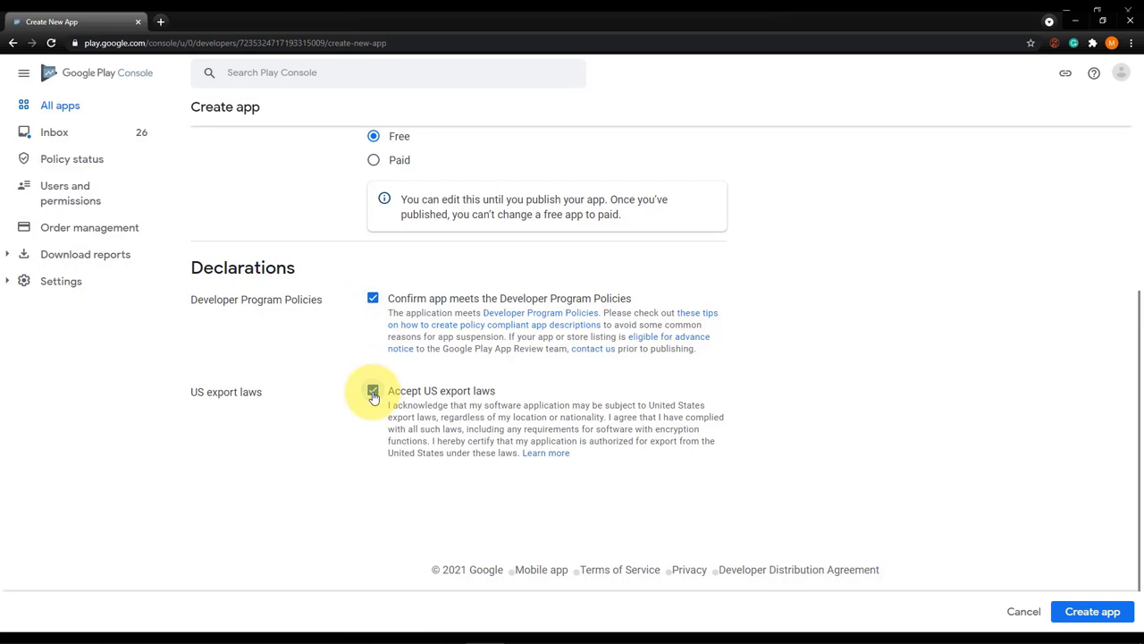
click(1093, 611)
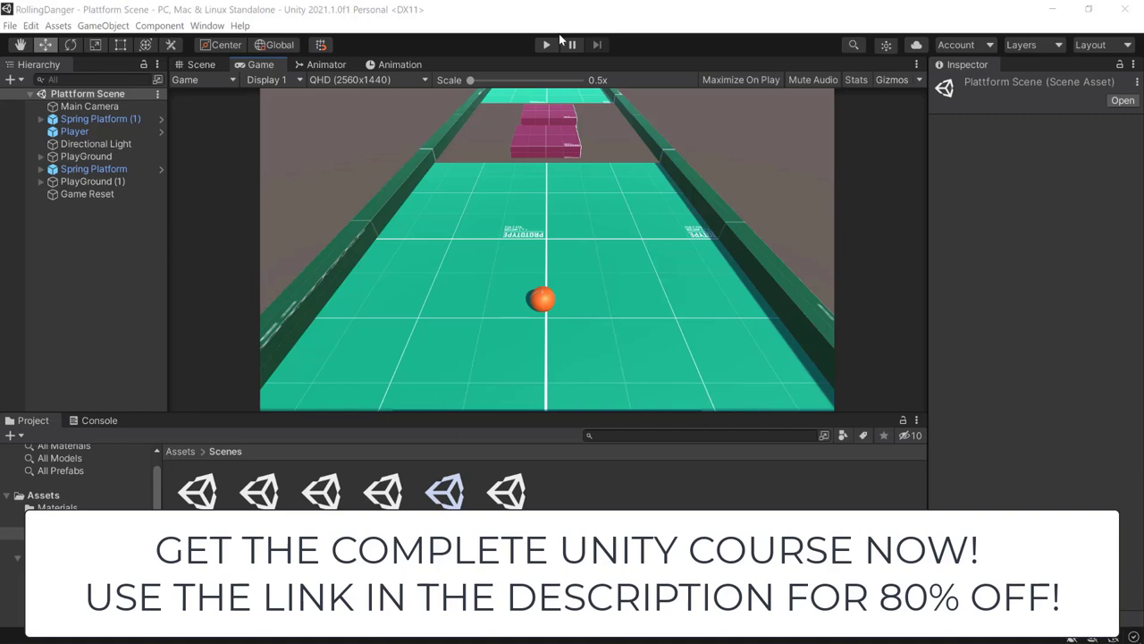
Run and stop the Plattform Scene, then slice fruit and collect the house's 7 Euro in the demo games.
click(545, 44)
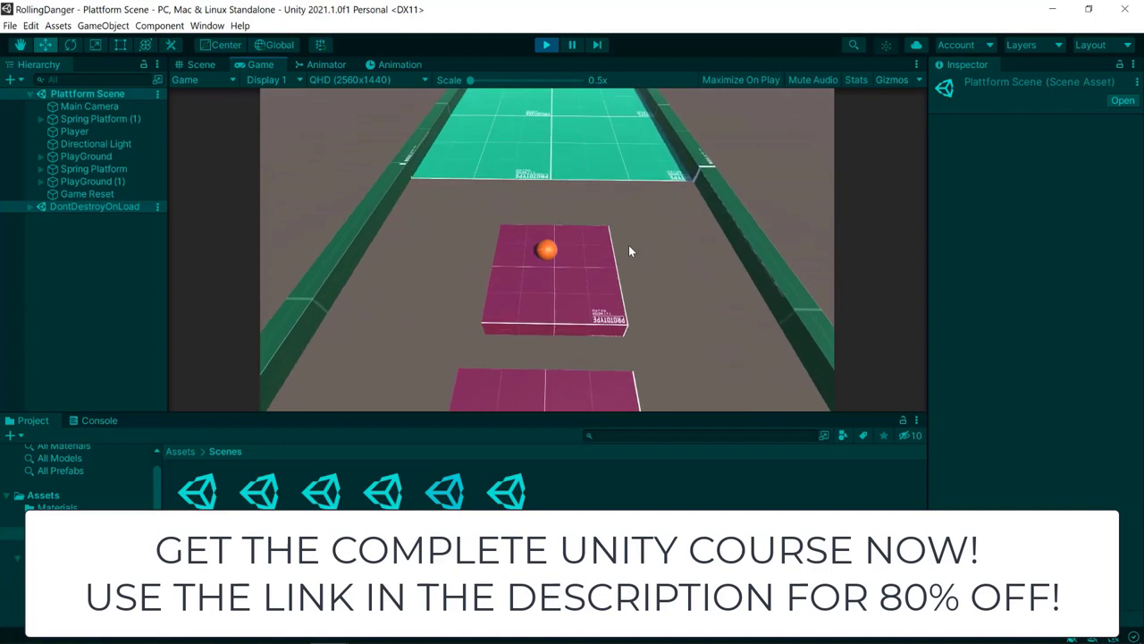
click(548, 44)
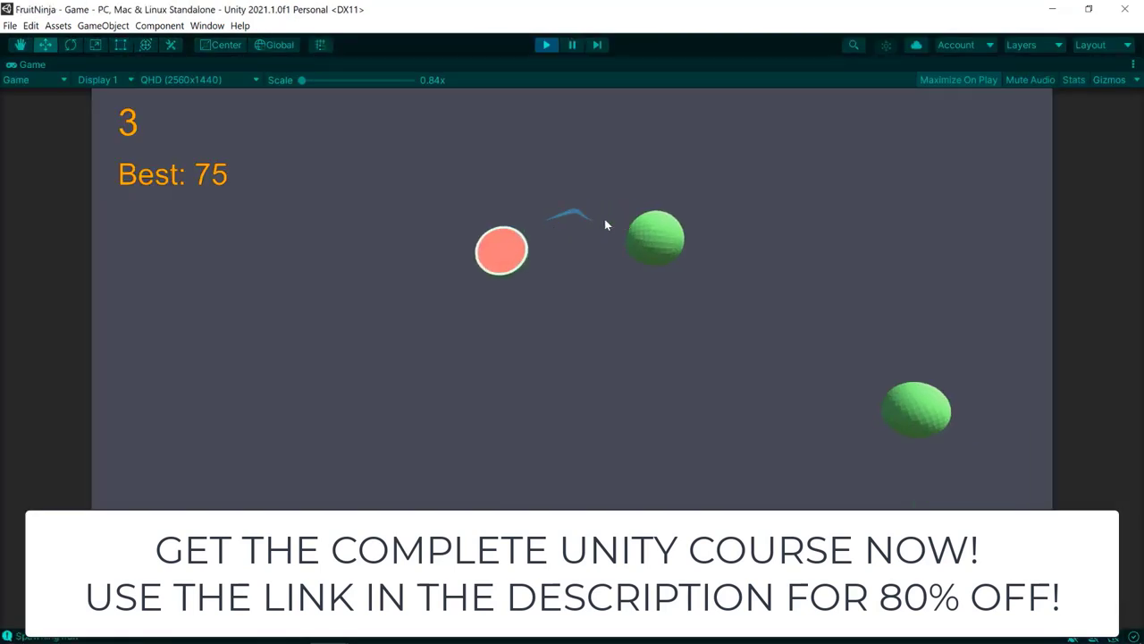
mouse_move(605, 226)
mouse_down()
mouse_move(772, 169)
mouse_move(544, 397)
mouse_move(454, 83)
mouse_up()
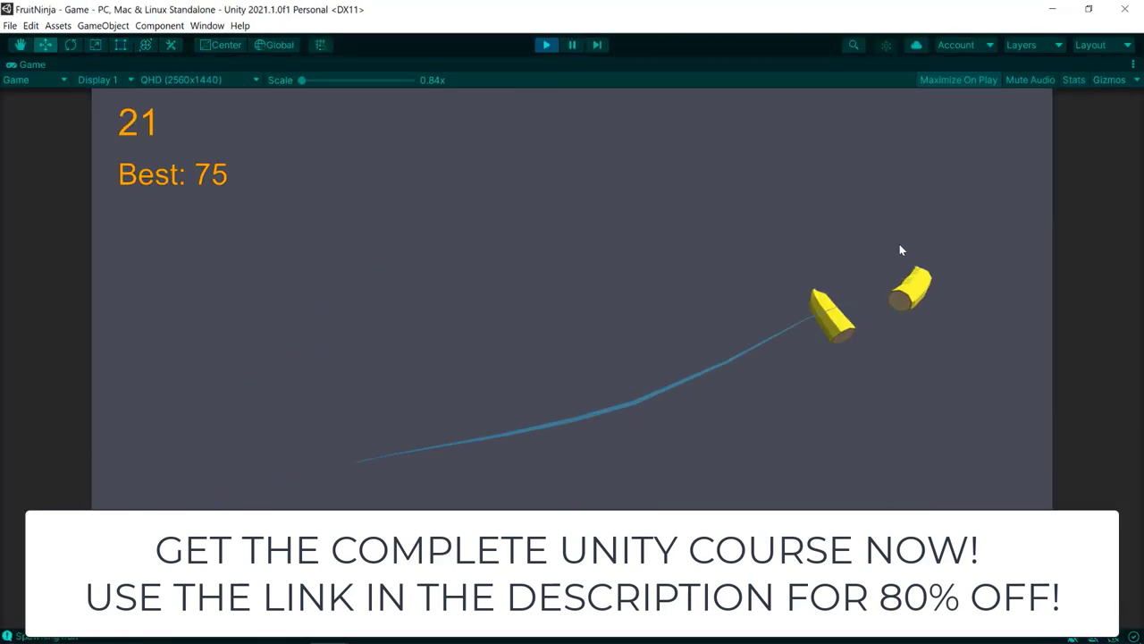
mouse_move(901, 250)
mouse_down()
mouse_move(344, 241)
mouse_move(495, 163)
mouse_move(503, 298)
mouse_move(988, 245)
mouse_move(768, 282)
mouse_move(958, 330)
mouse_move(610, 277)
mouse_move(803, 300)
mouse_move(244, 273)
mouse_move(584, 217)
mouse_up()
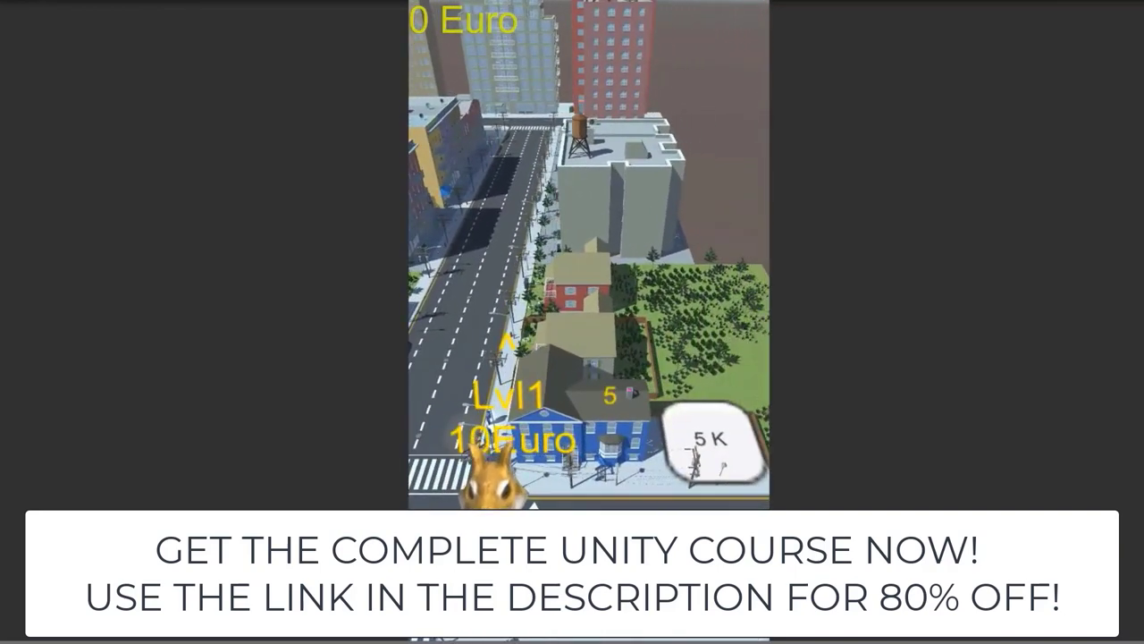
click(688, 424)
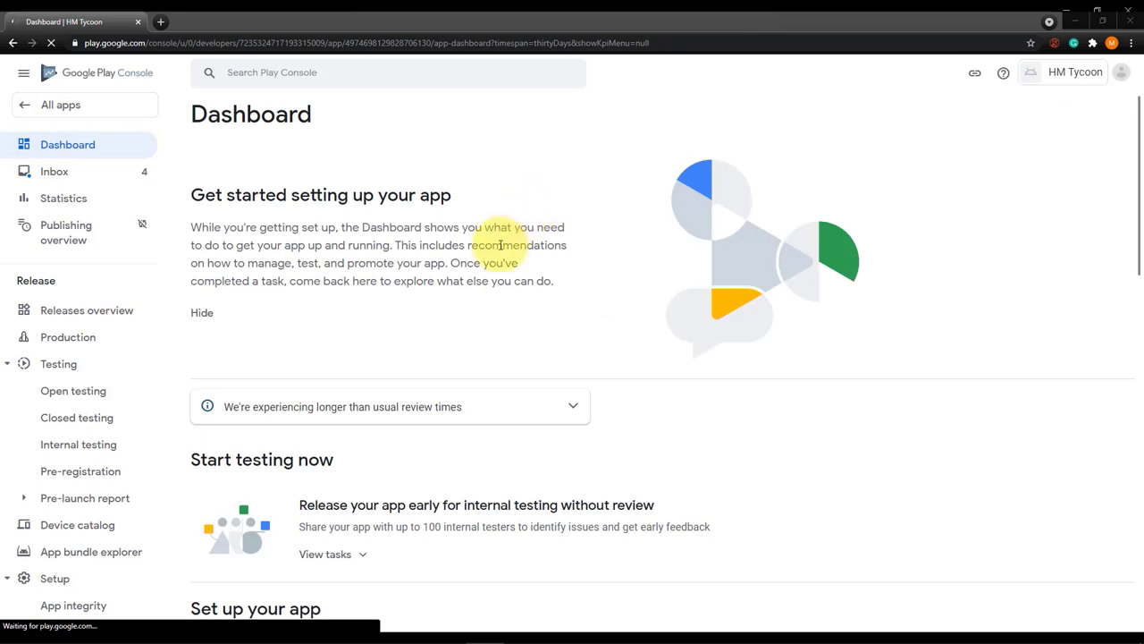
Expand the HM Tycoon dashboard's internal testing tasks and go to selecting testers.
scroll(501, 245, down, 2)
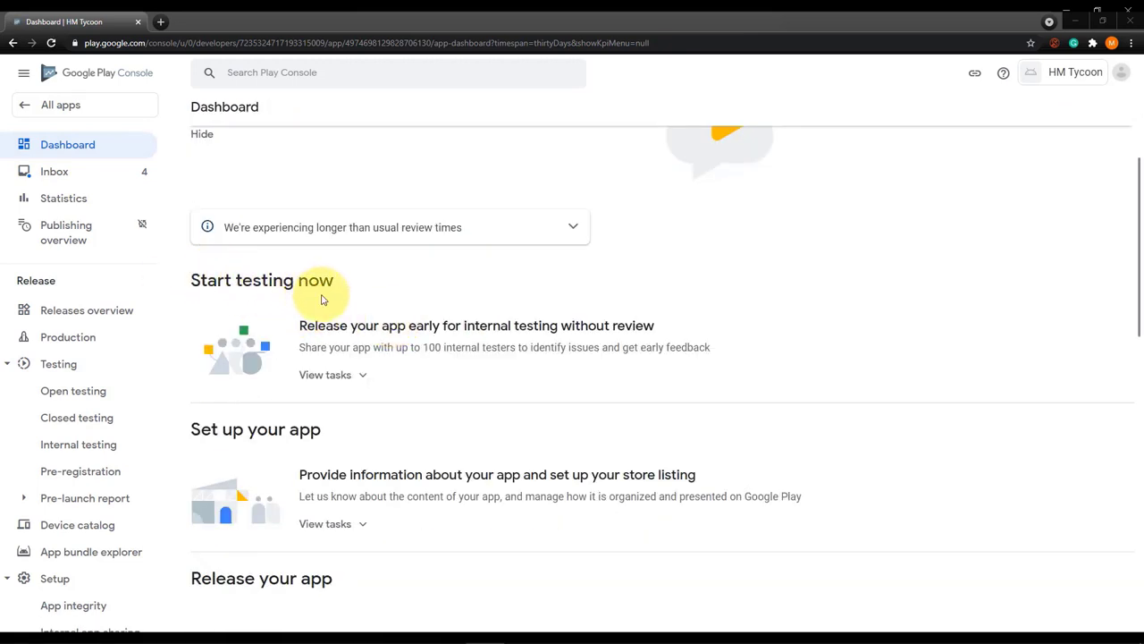
drag(458, 326, 549, 326)
click(556, 328)
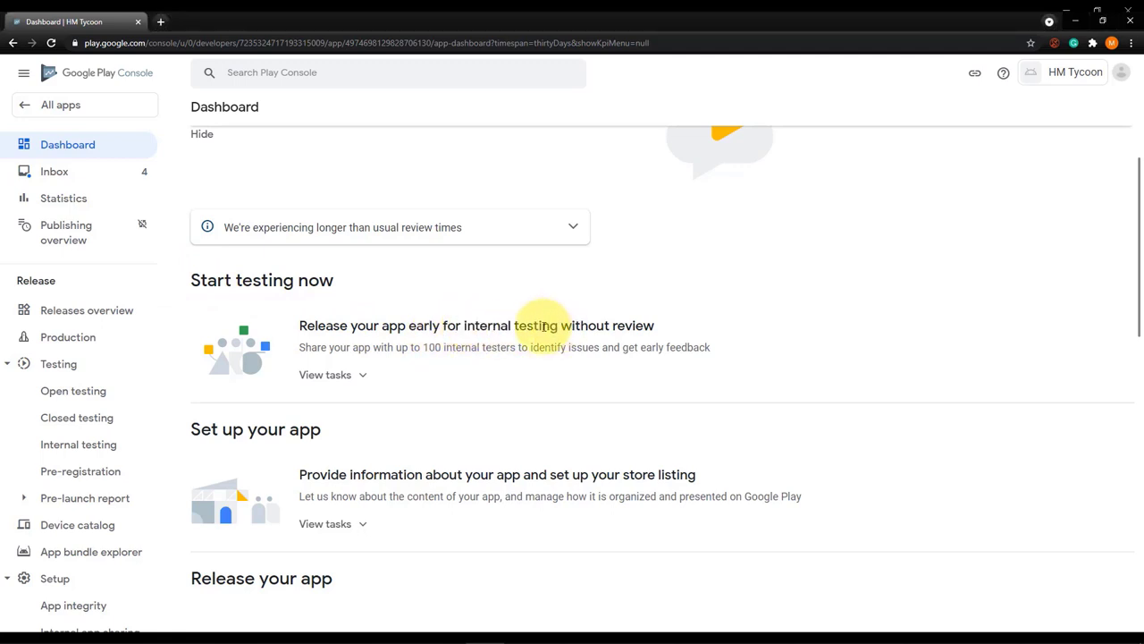
click(344, 375)
scroll(477, 351, down, 2)
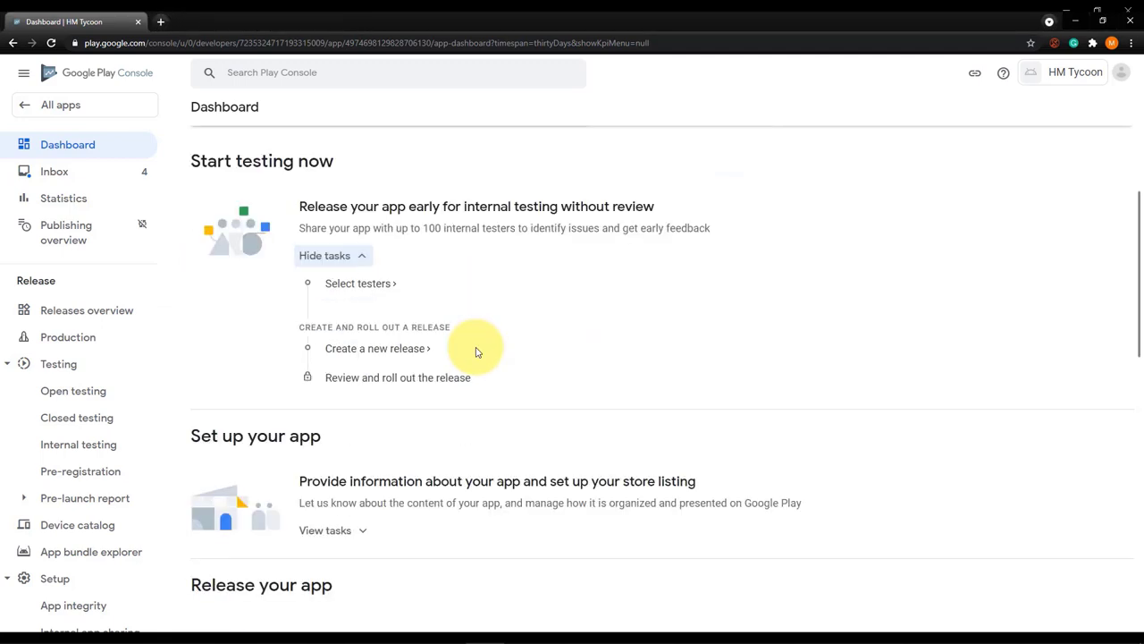
click(355, 283)
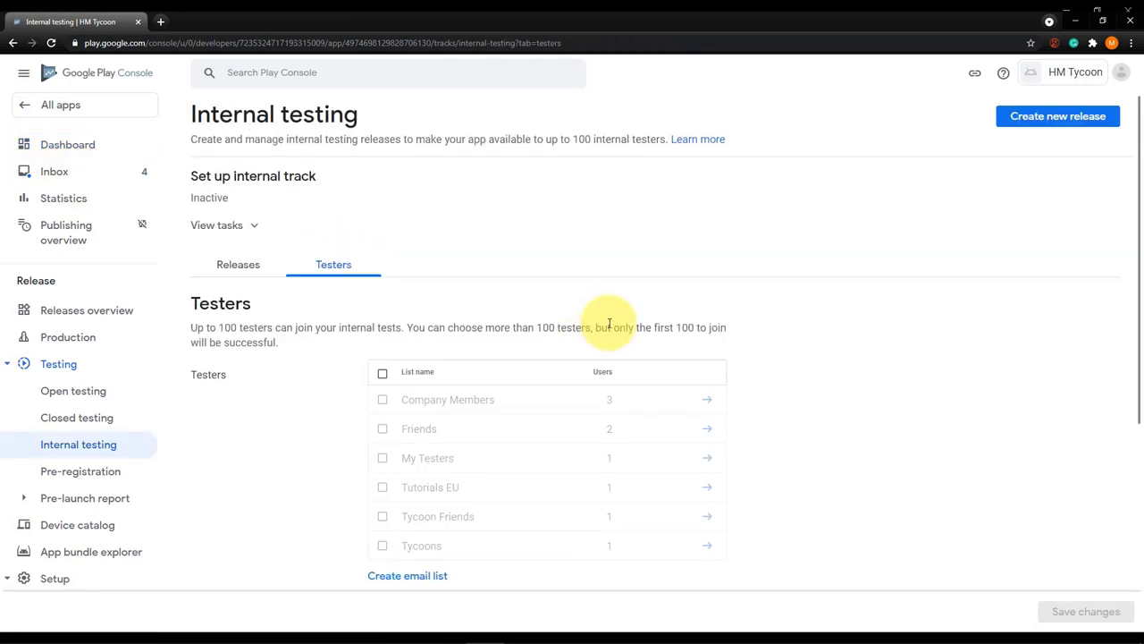
scroll(527, 335, down, 2)
Create the My Testing Group email list with one tester's e-mail address and save it as internal testers.
click(416, 453)
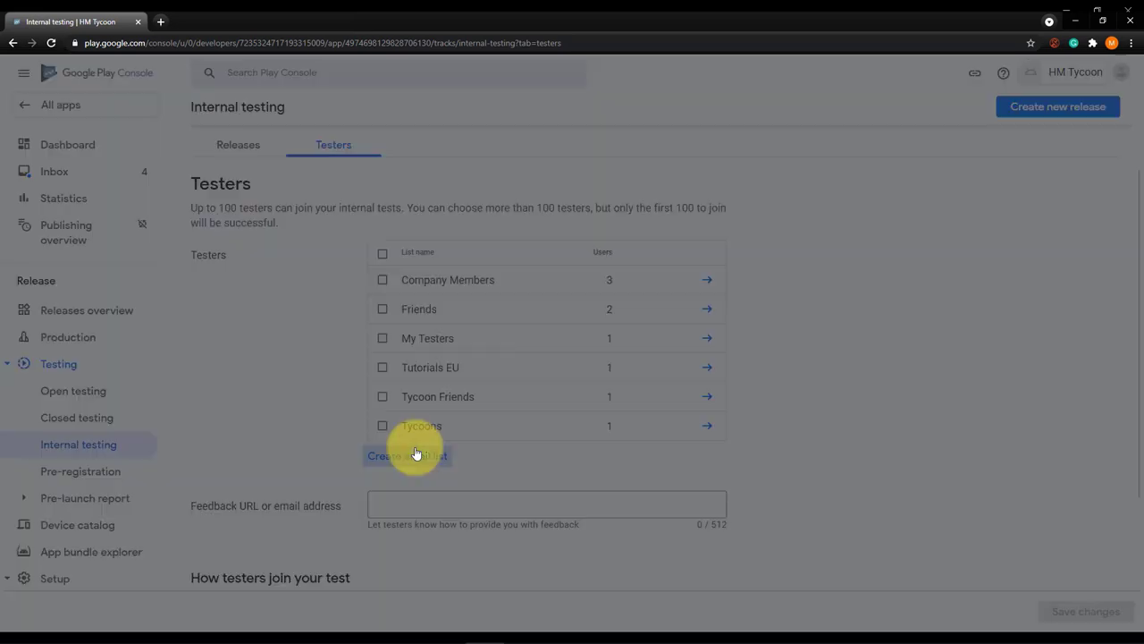
click(330, 229)
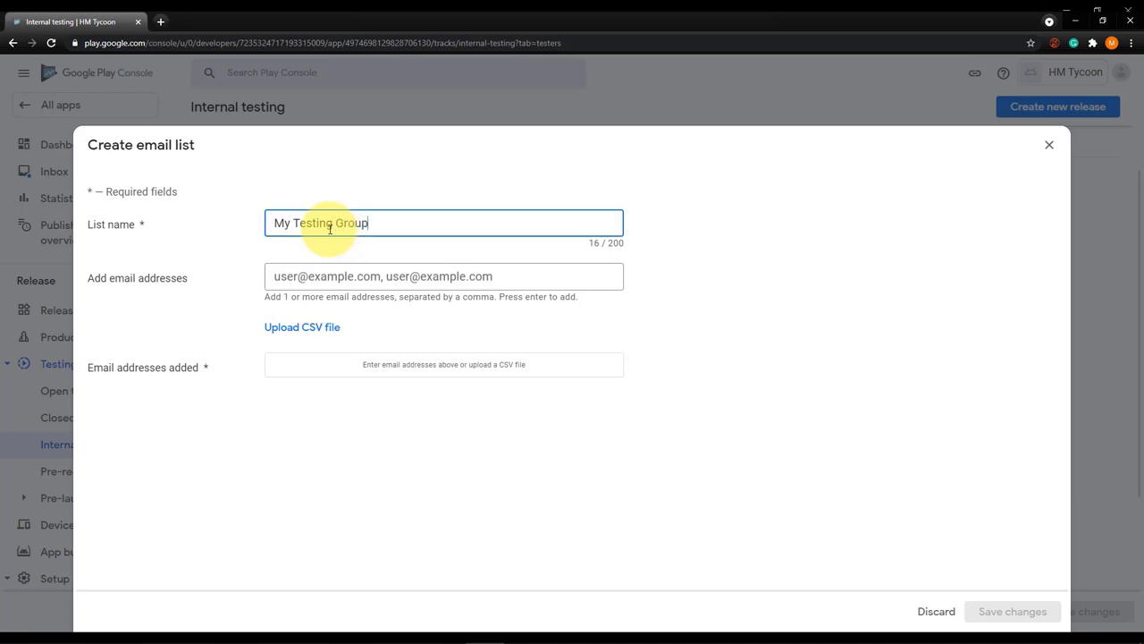
click(332, 276)
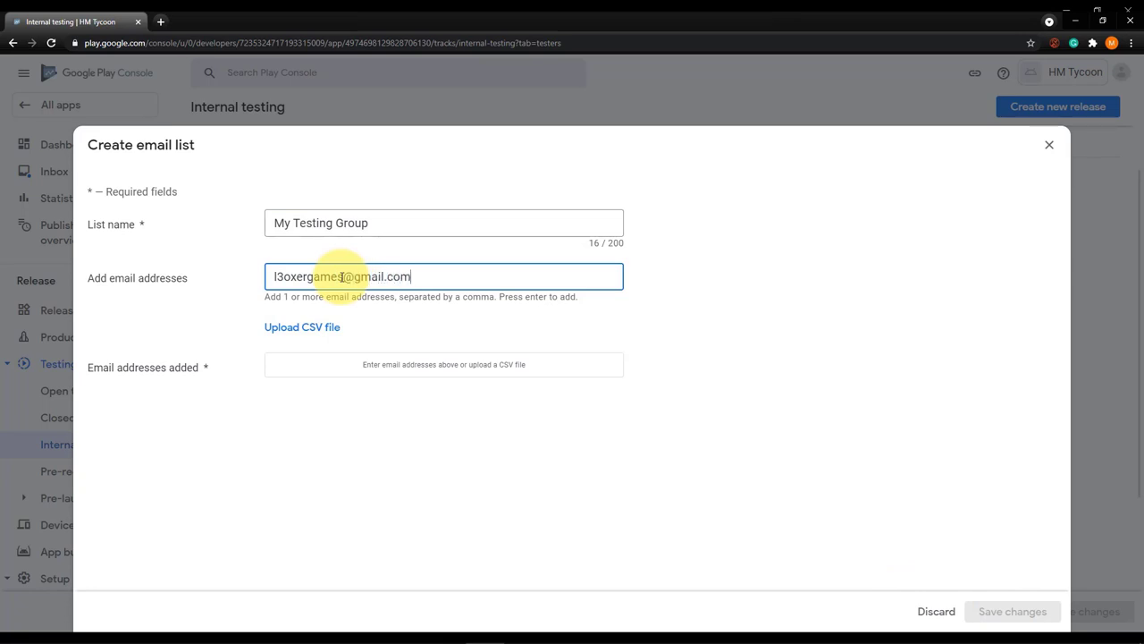
key(Return)
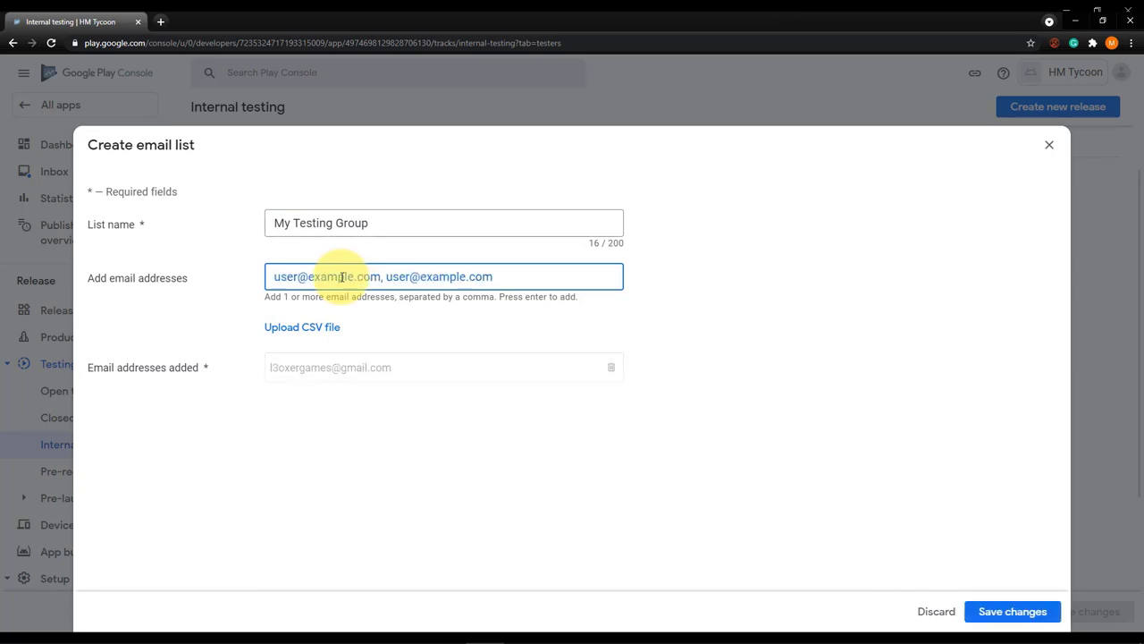
click(1013, 612)
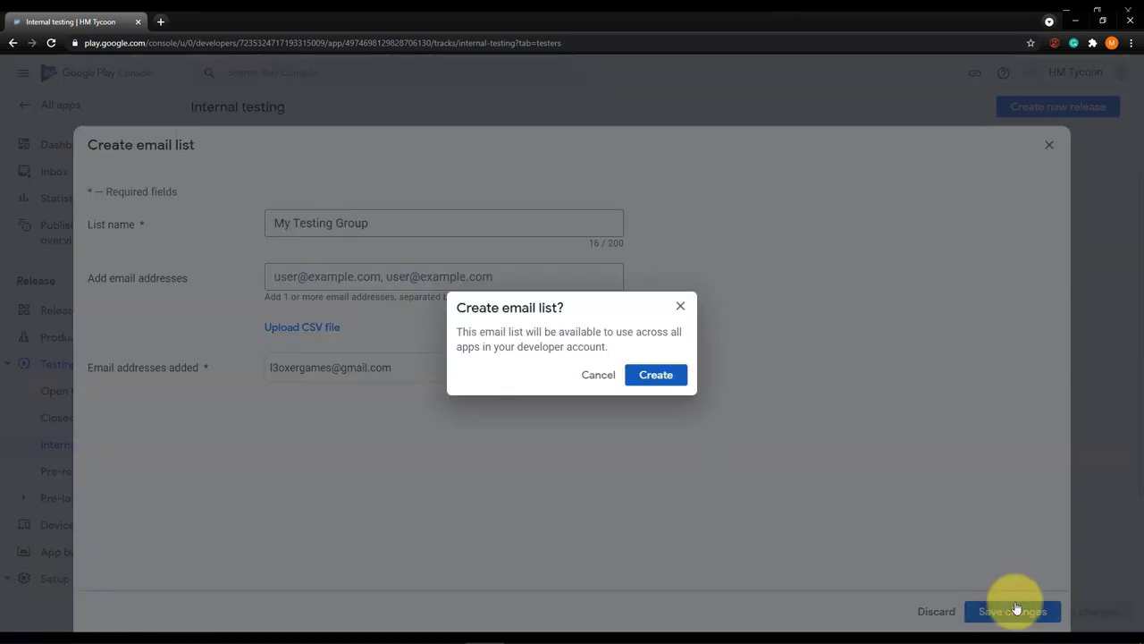
click(653, 375)
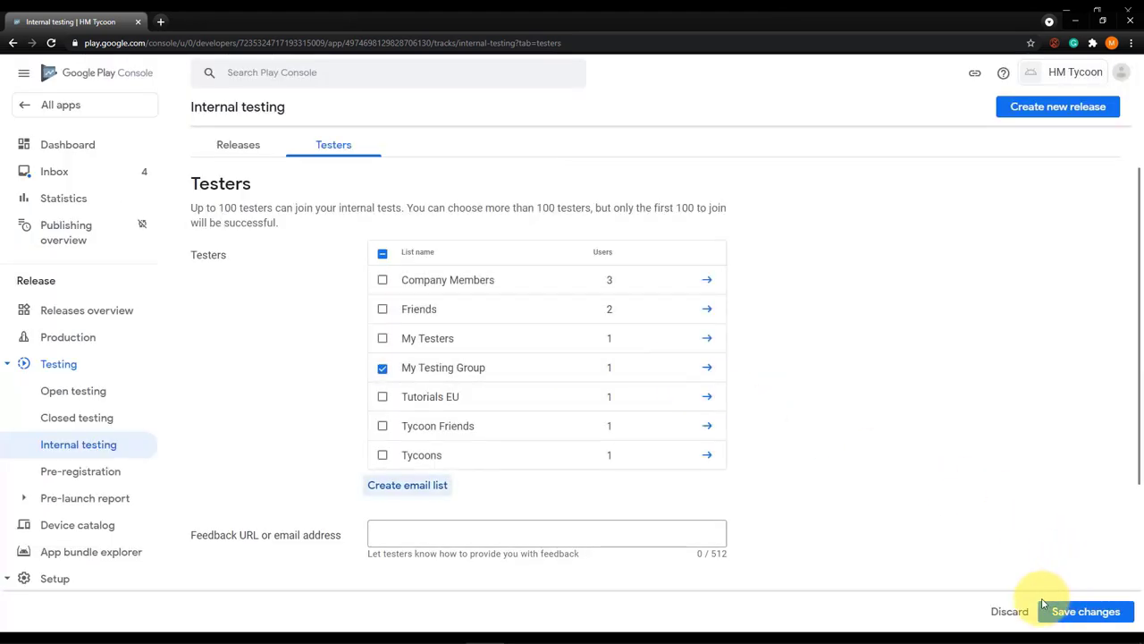
click(1091, 614)
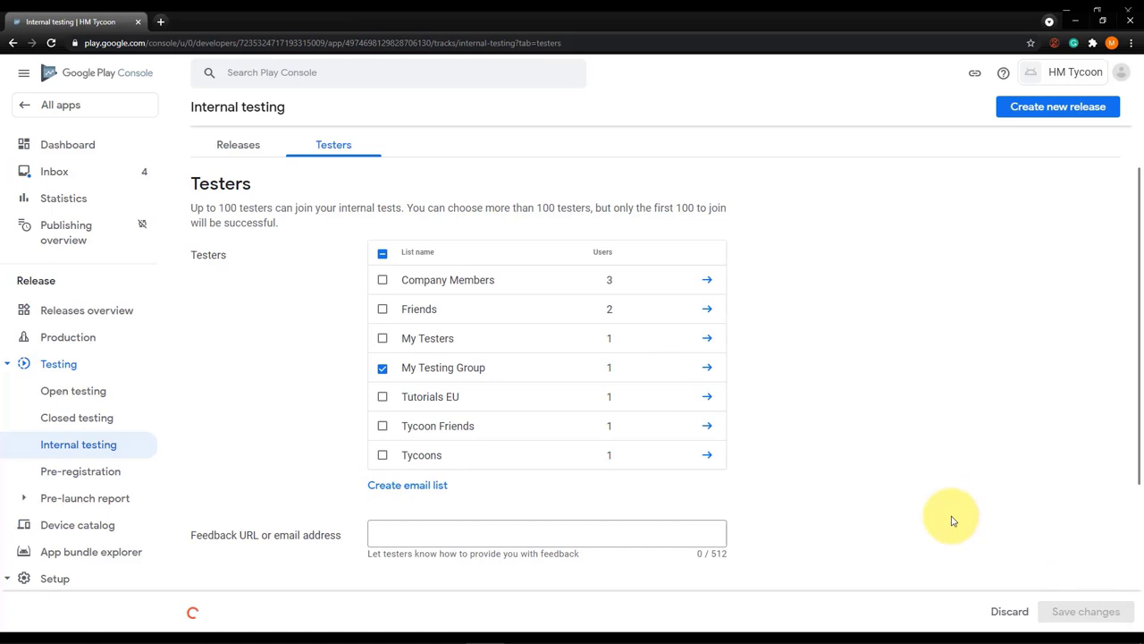